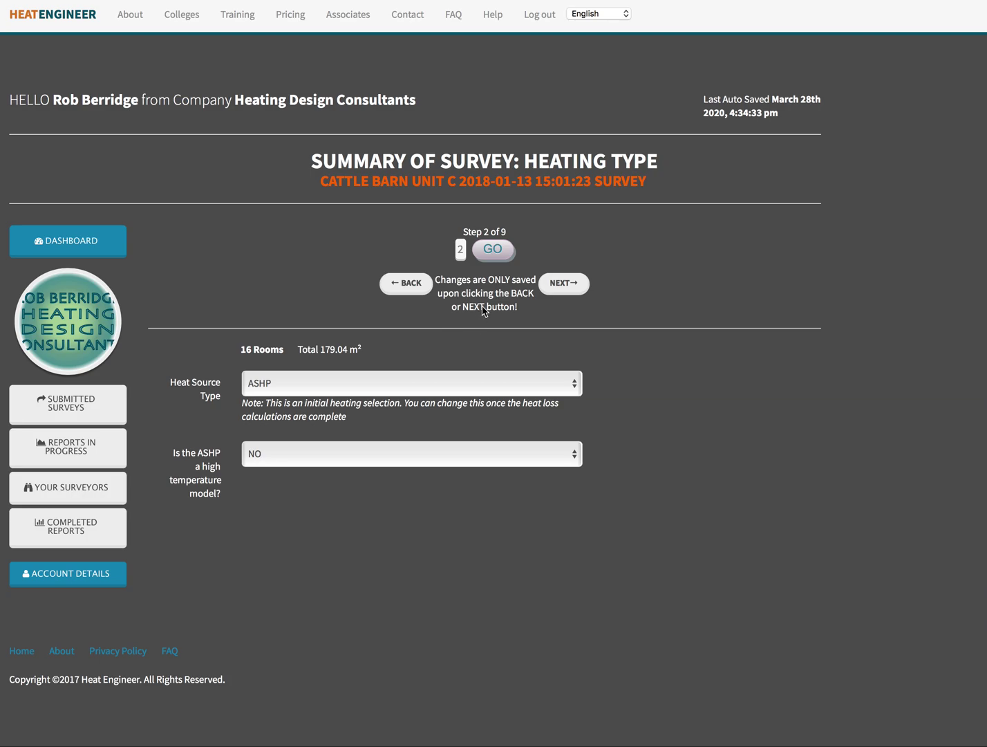
Step: Jump to step 8 of the survey using the step selector
left_click(461, 250)
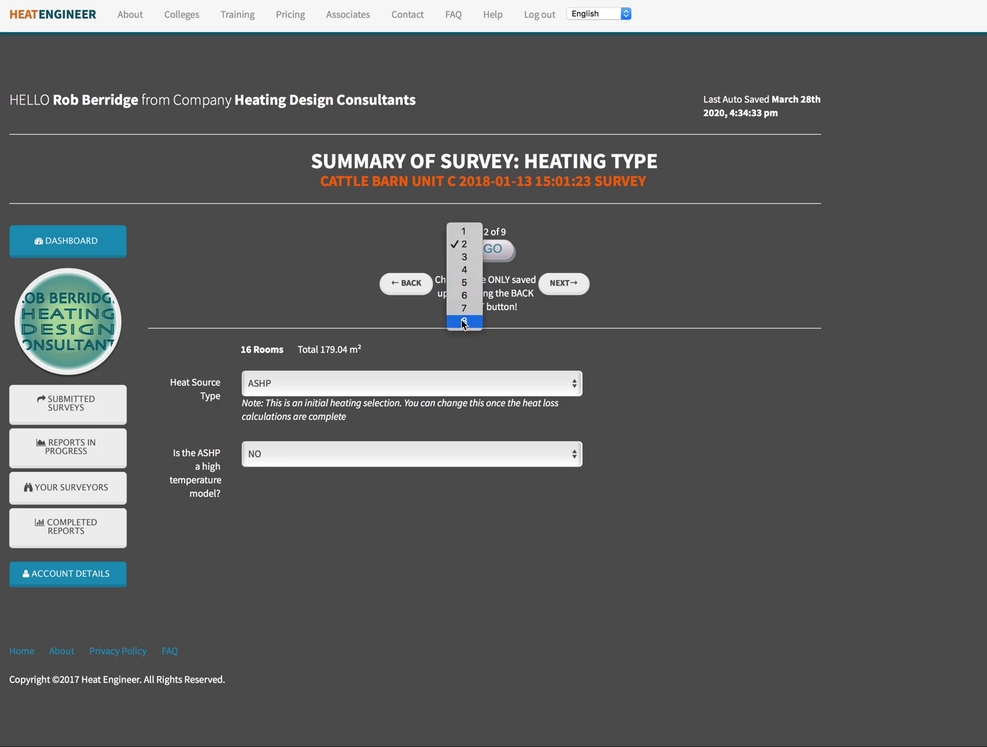
left_click(463, 320)
left_click(493, 250)
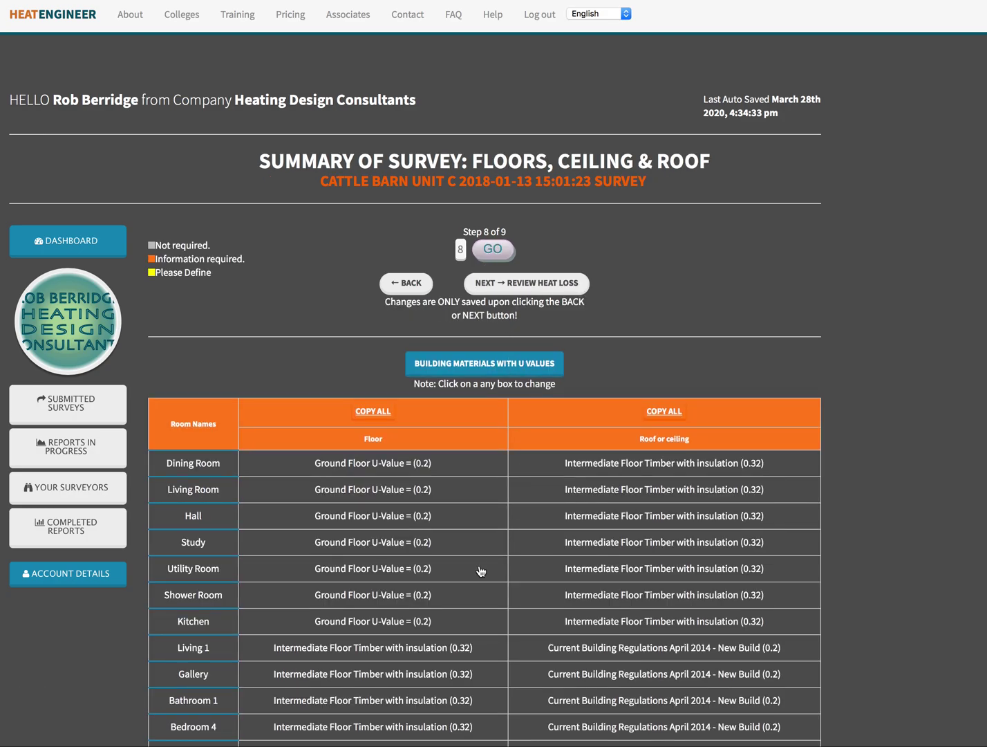
scroll(523, 579, "down", 5)
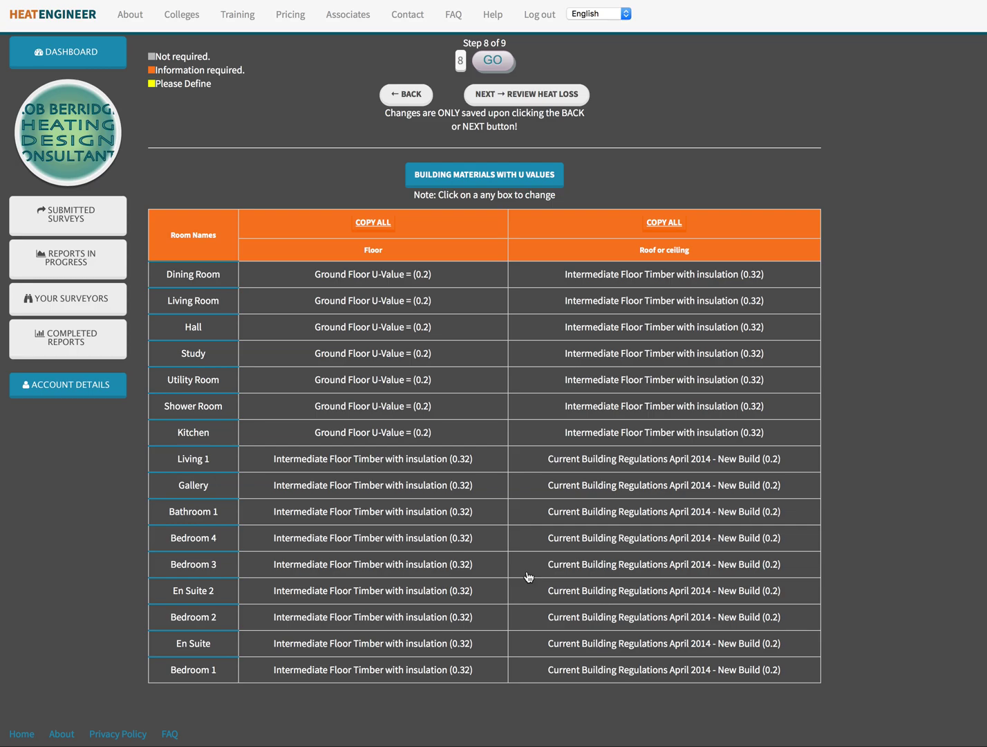
scroll(528, 577, "up", 5)
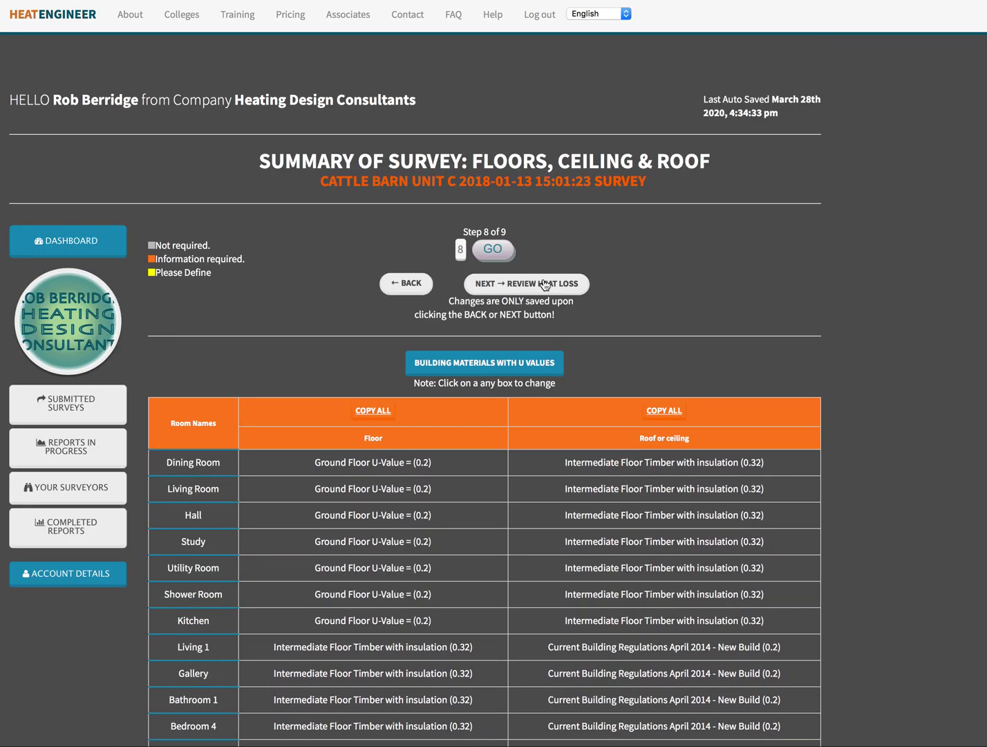
Step: Review the per-room heat loss in watts and continue to the Optional Pages
left_click(546, 284)
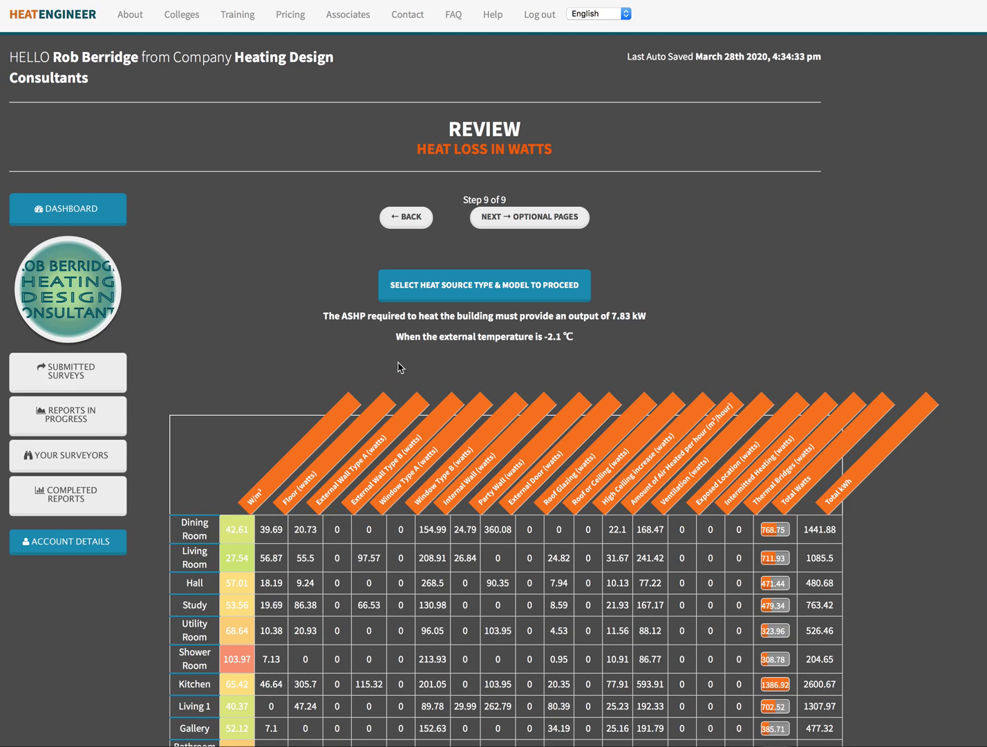
scroll(450, 415, "down", 3)
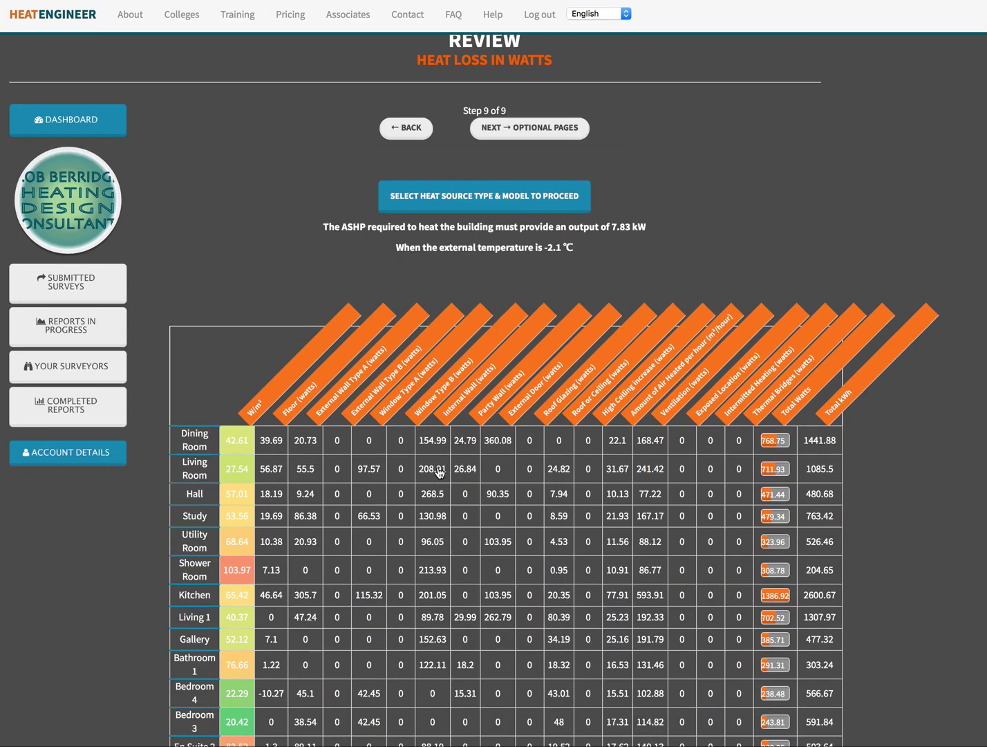
scroll(437, 473, "down", 8)
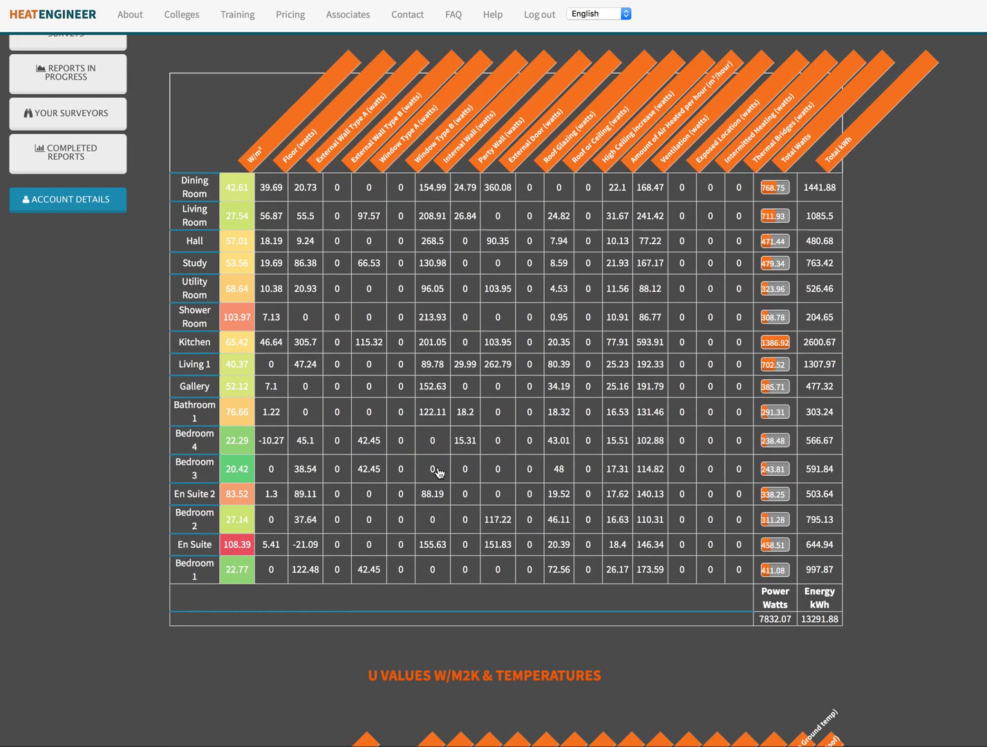
scroll(437, 472, "up", 1)
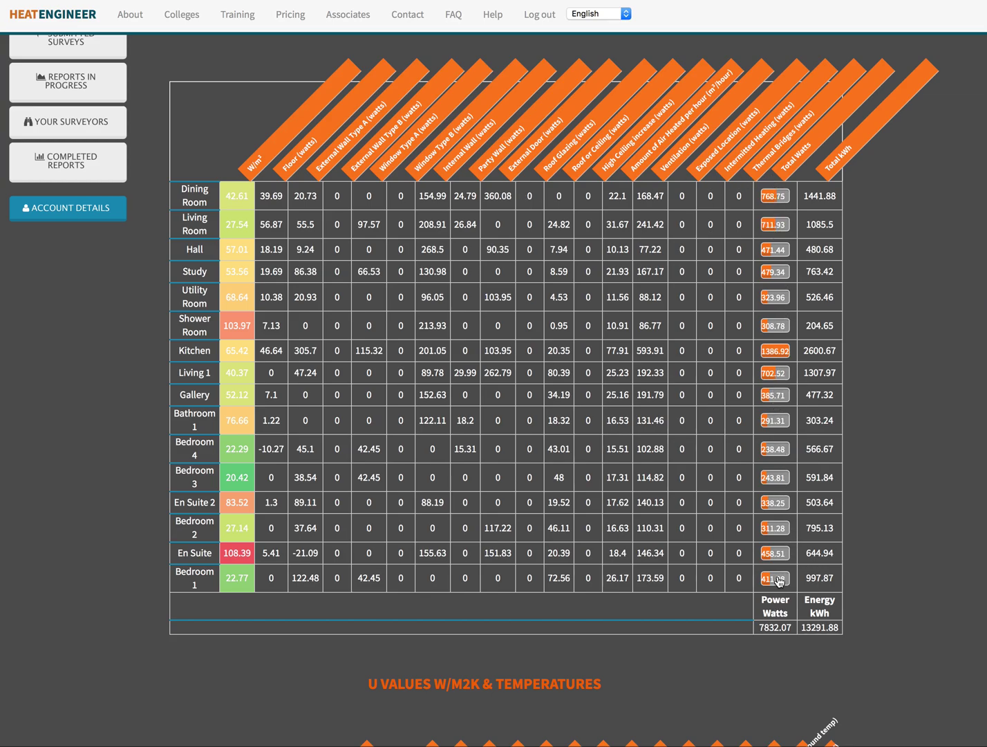
scroll(770, 293, "up", 5)
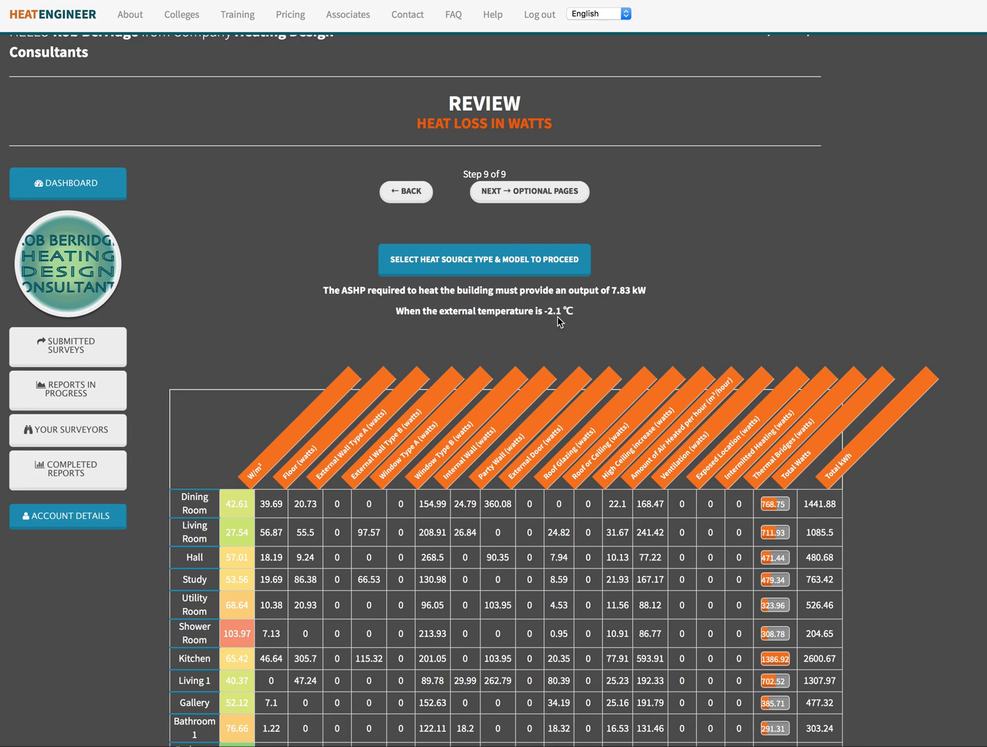
scroll(584, 339, "down", 2)
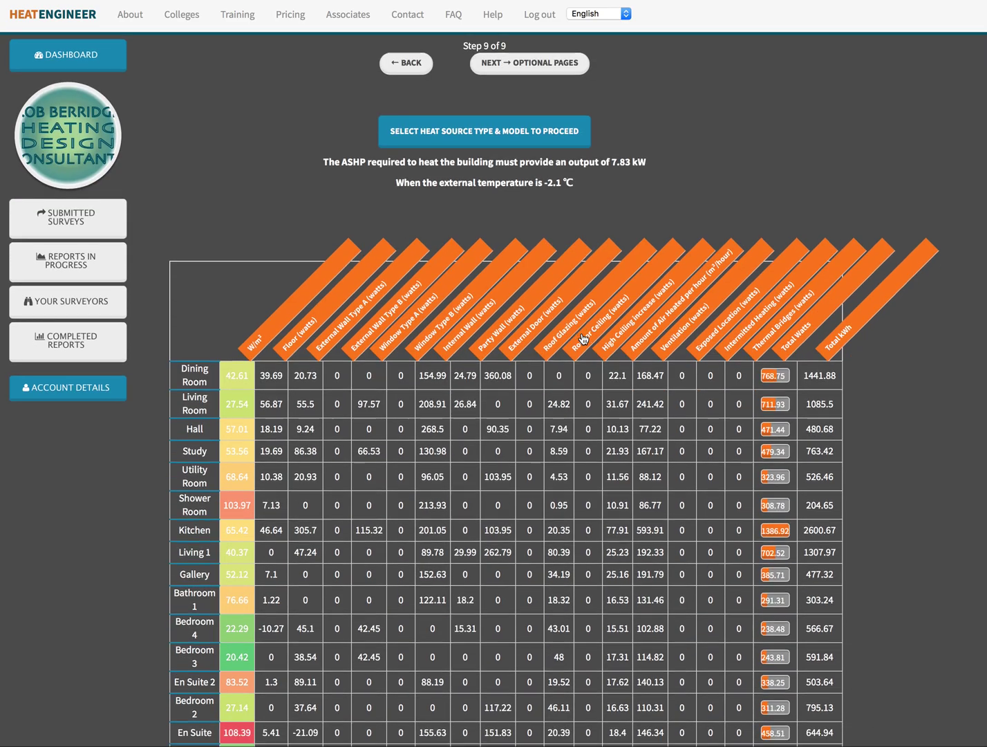
scroll(583, 338, "up", 1)
left_click(540, 96)
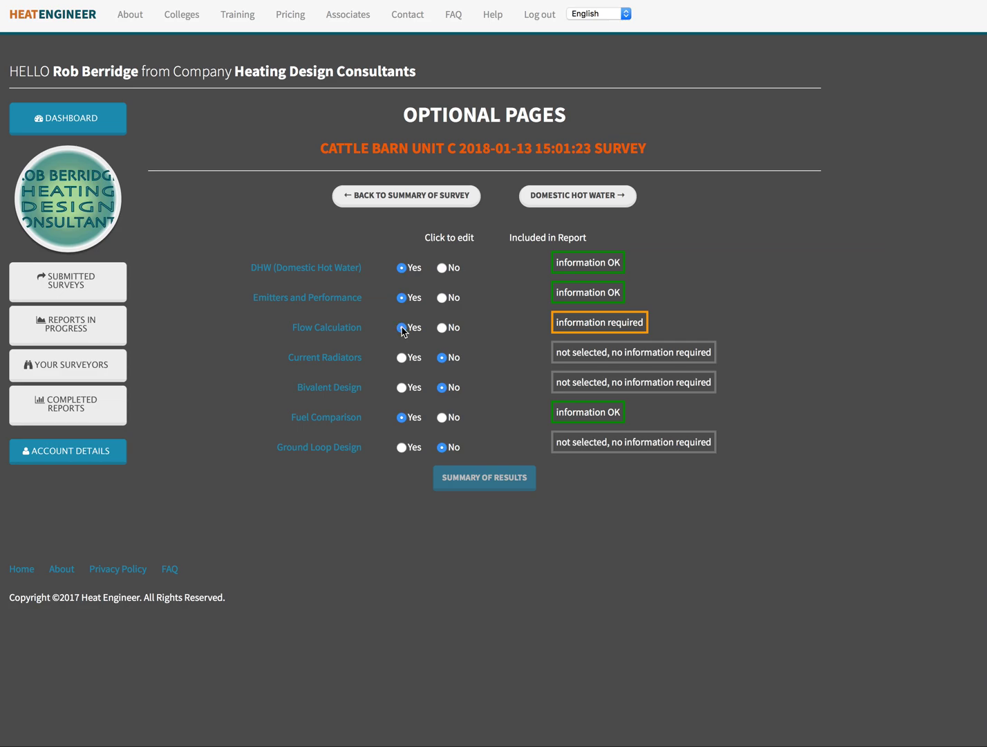
Step: Open Flow Calculation and read through its room table showing a 7.83 kW total heat loss
left_click(334, 329)
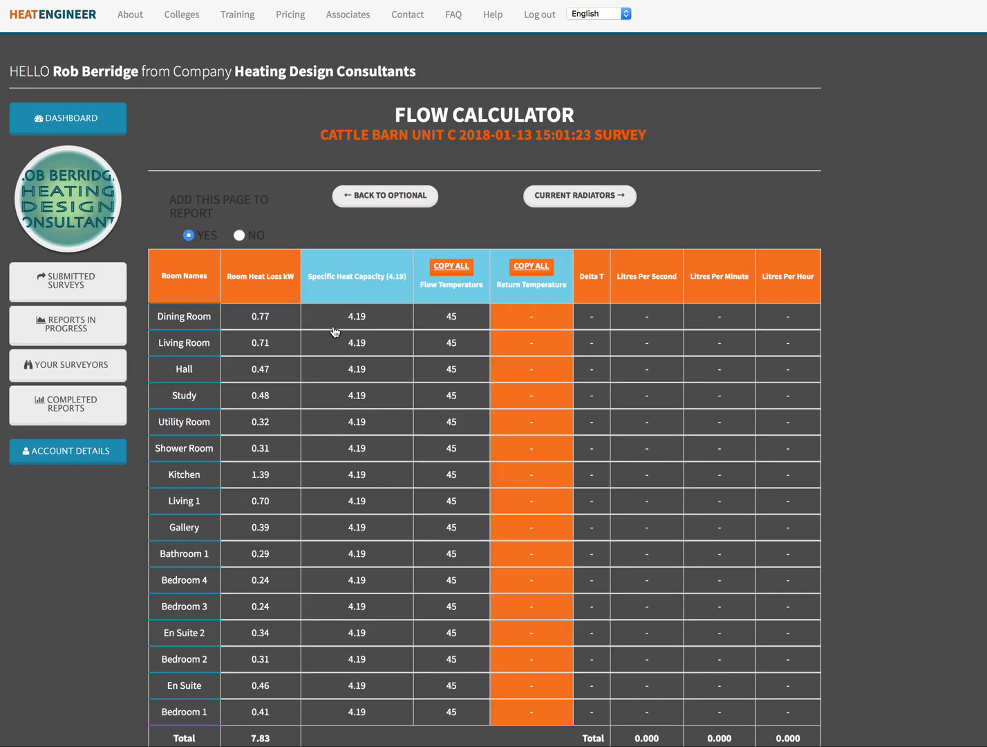
scroll(386, 612, "down", 3)
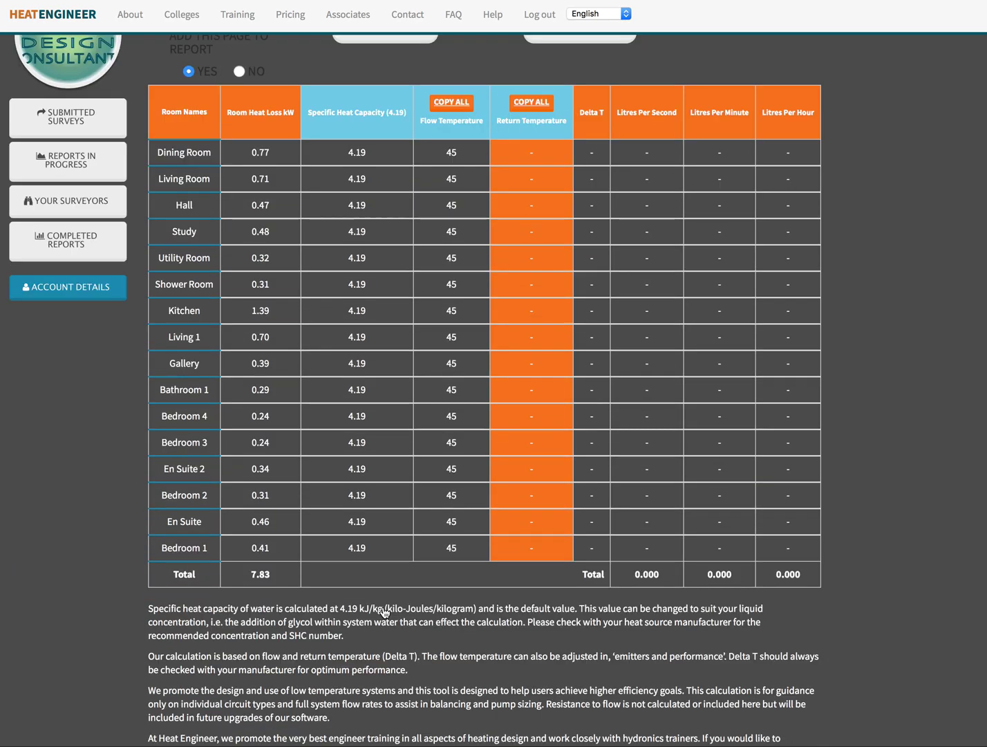
scroll(385, 612, "down", 2)
scroll(385, 611, "up", 5)
scroll(385, 611, "down", 2)
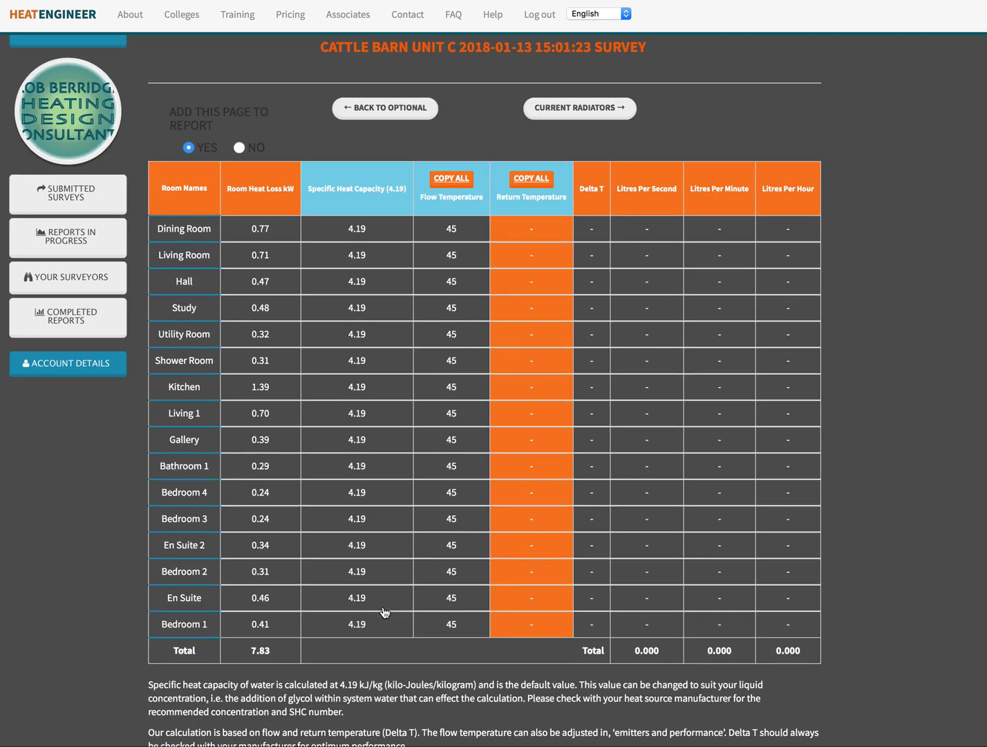
scroll(385, 612, "down", 1)
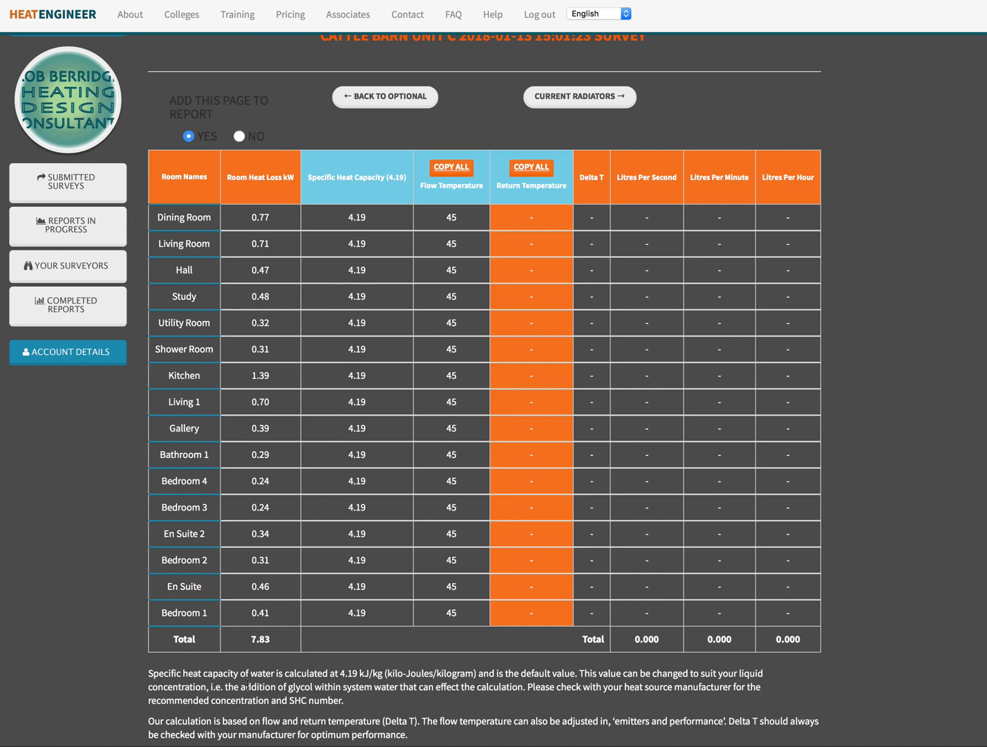
scroll(157, 670, "down", 3)
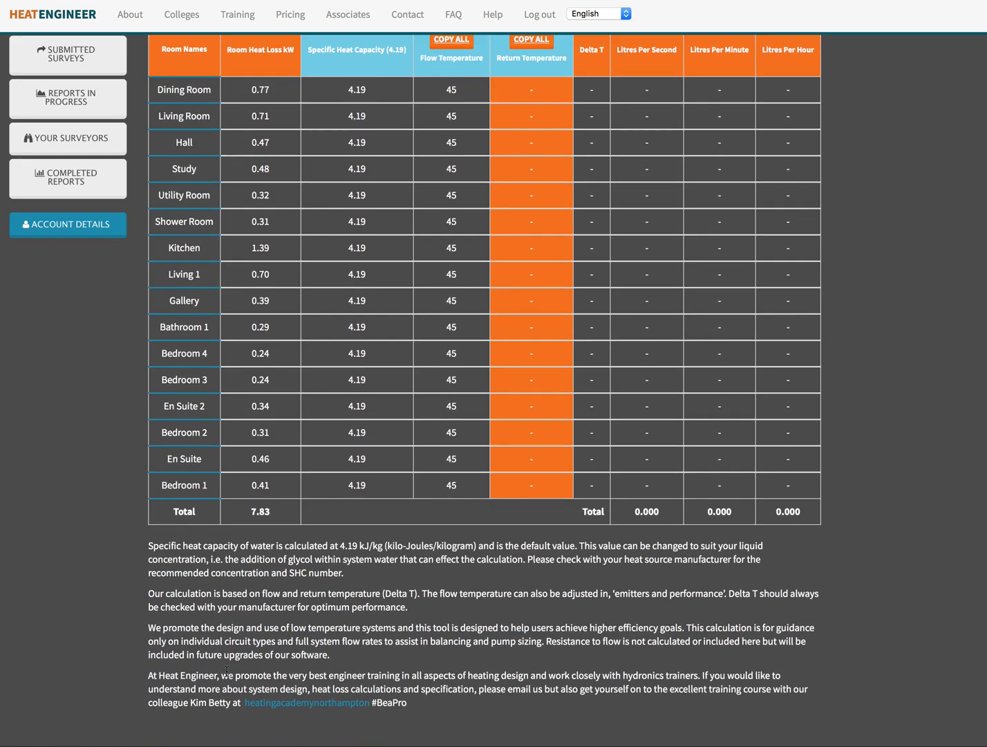
scroll(290, 591, "up", 5)
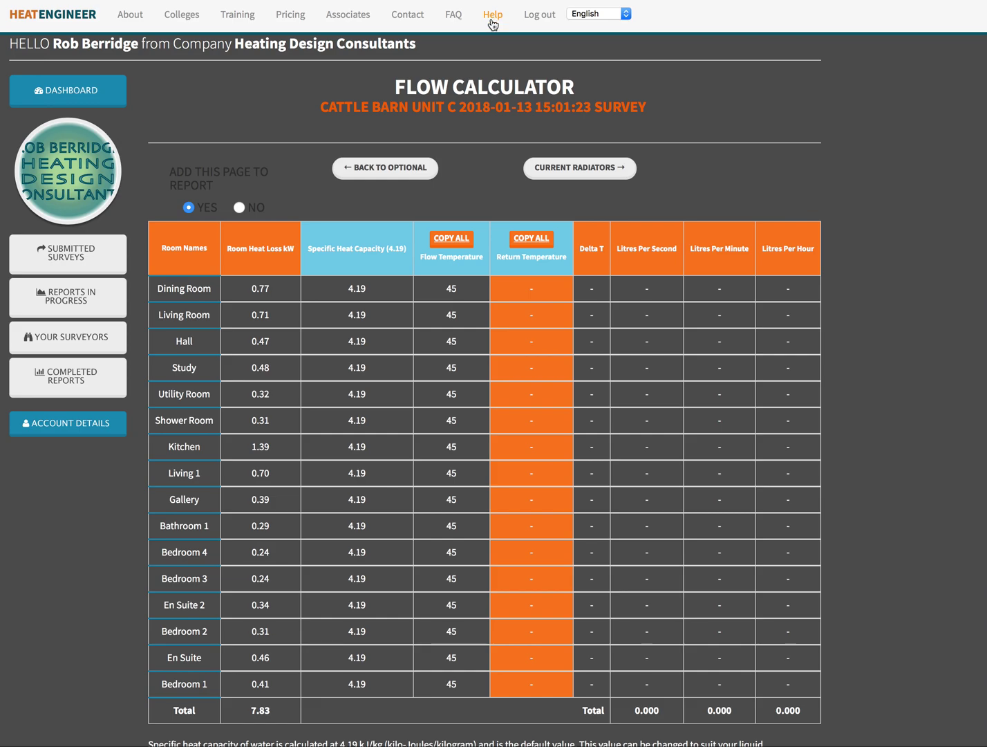
scroll(372, 482, "down", 2)
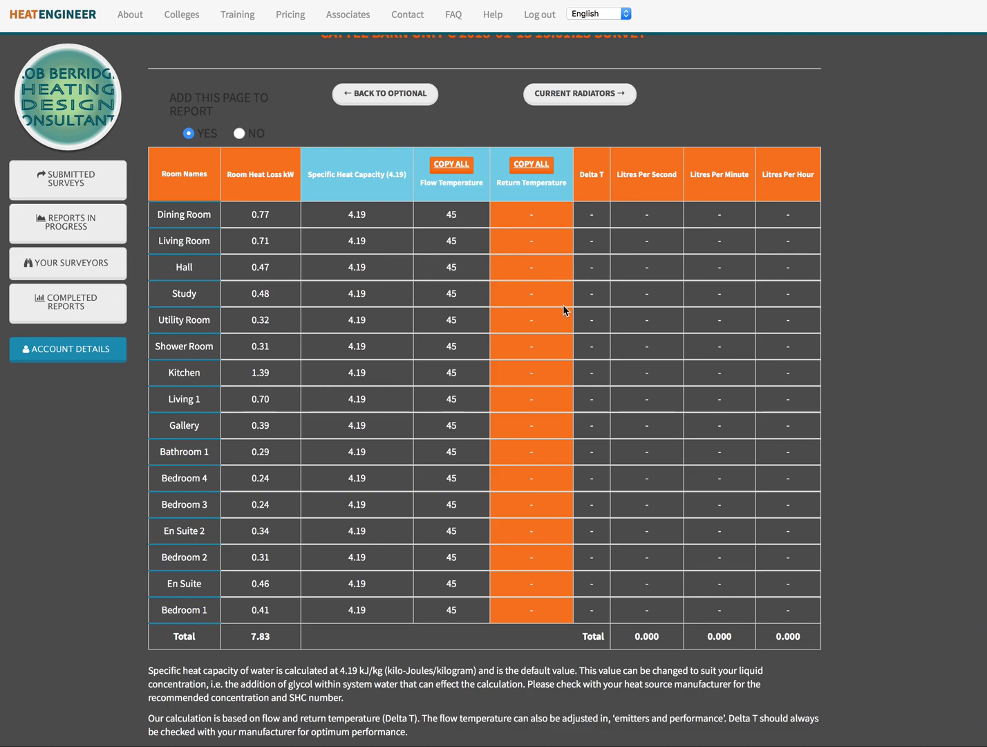
Step: Set the Dining Room flow temperature to 40 and copy it to every room
left_click(451, 218)
left_click(309, 96)
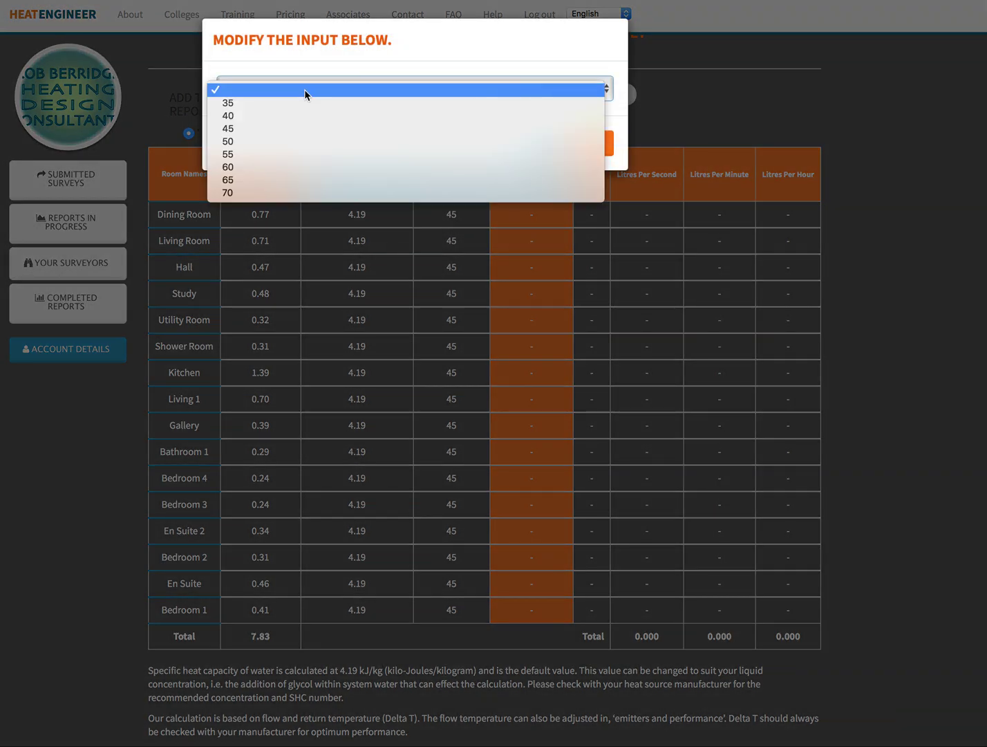
left_click(292, 115)
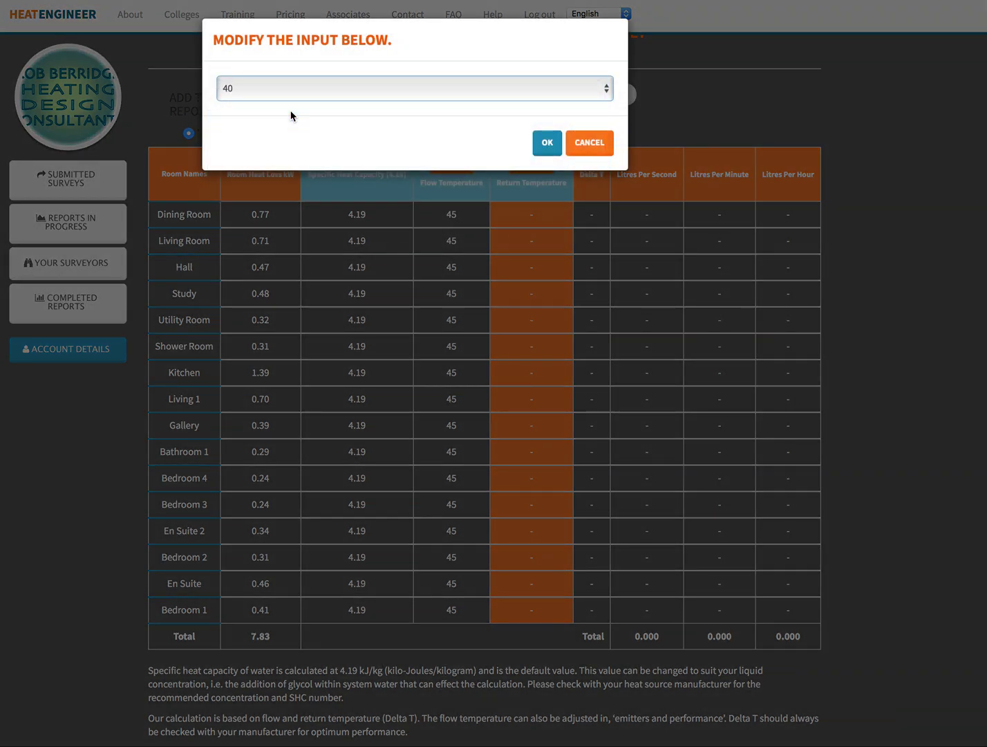
left_click(548, 145)
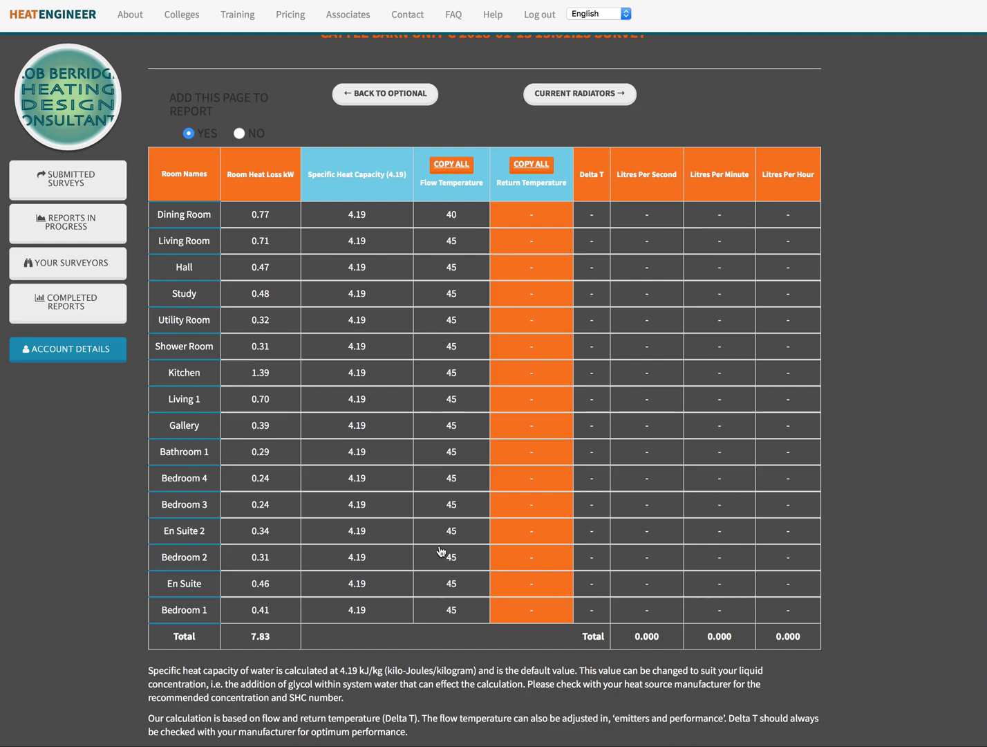
left_click(451, 166)
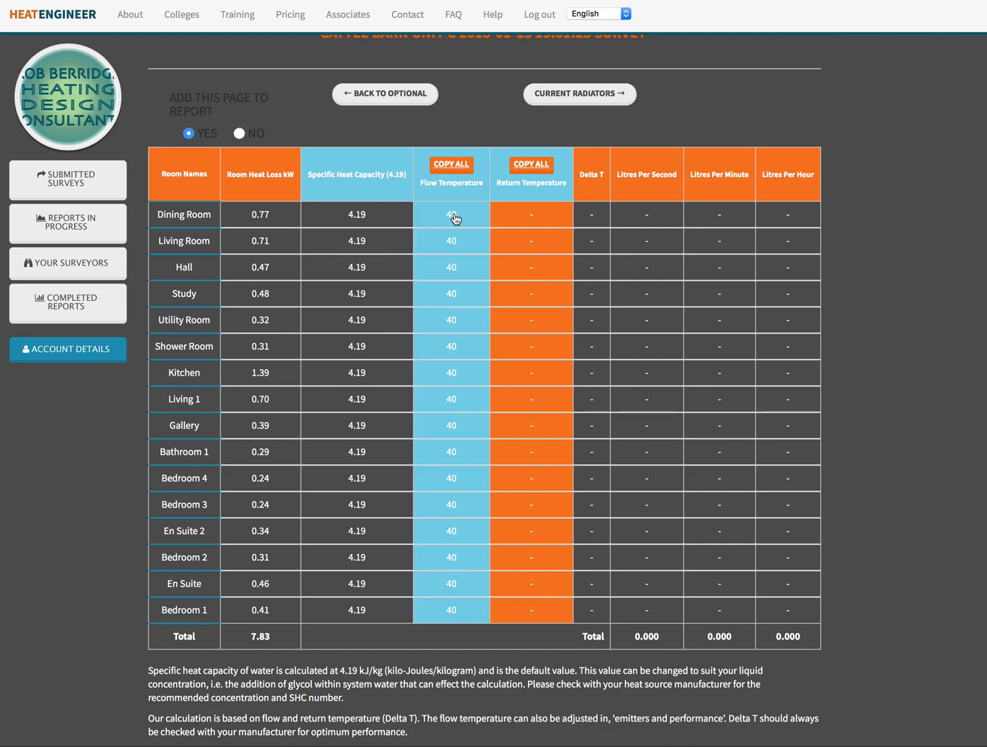
left_click(450, 164)
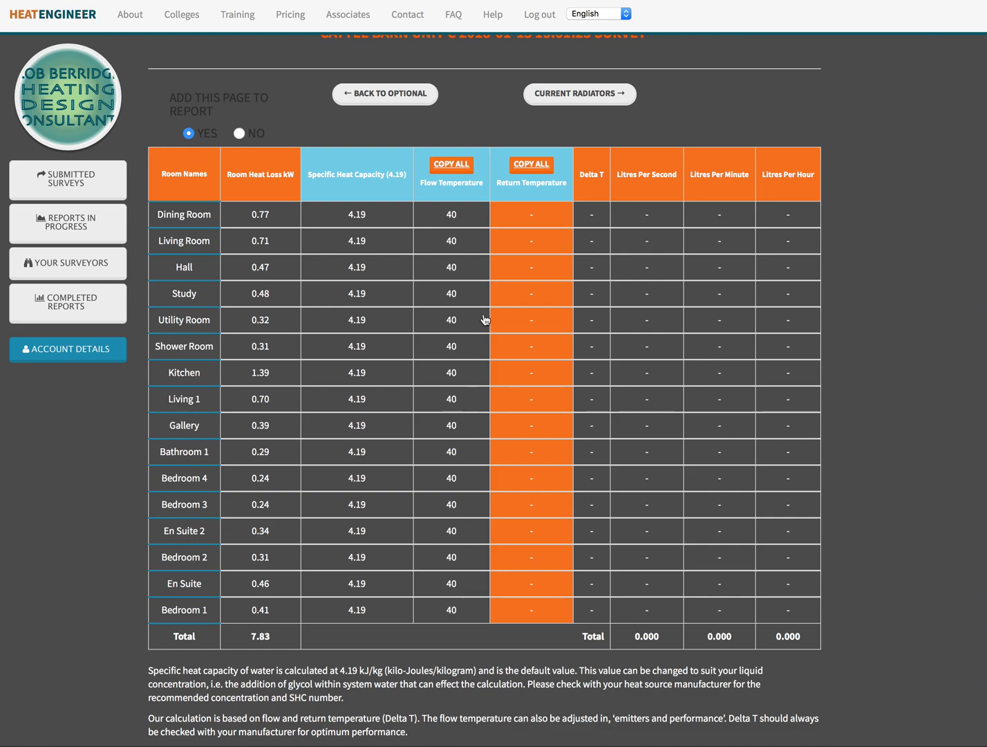
Step: Give the Dining Room a 30 return temperature and copy it to all rooms, totalling 669.600 l/h
left_click(536, 216)
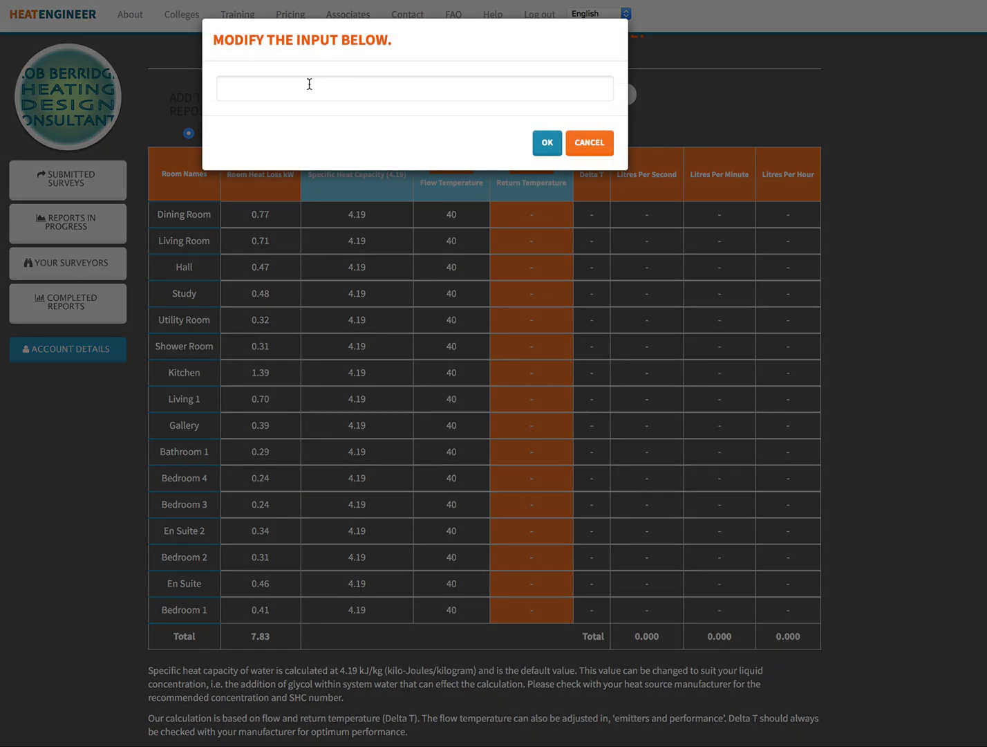
left_click(308, 88)
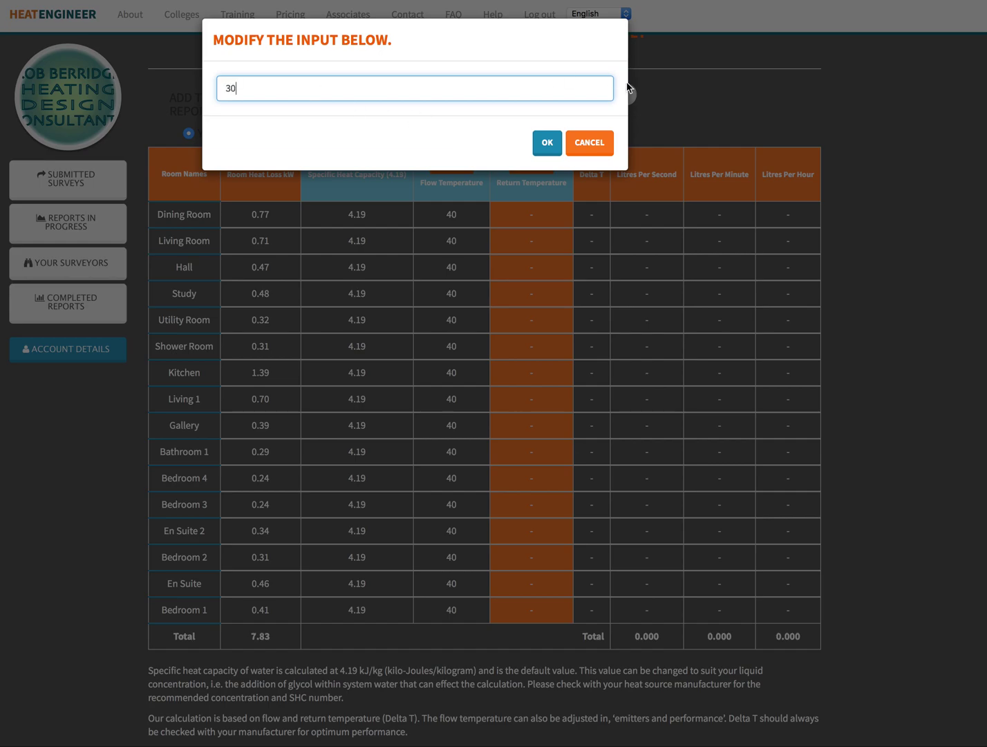
left_click(547, 143)
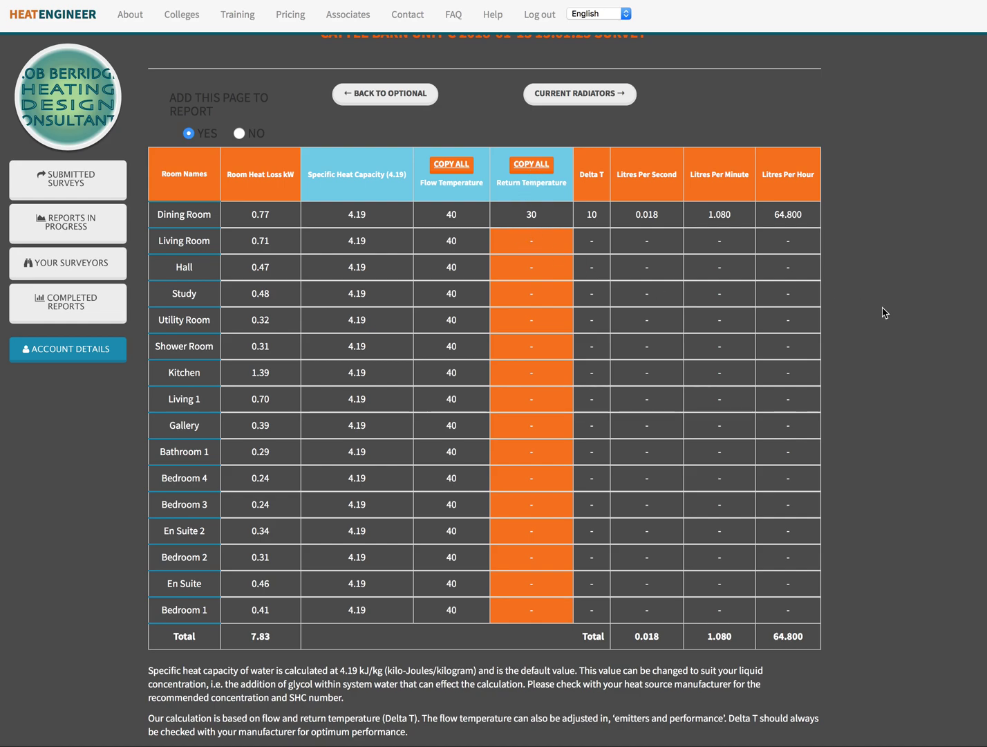
left_click(531, 164)
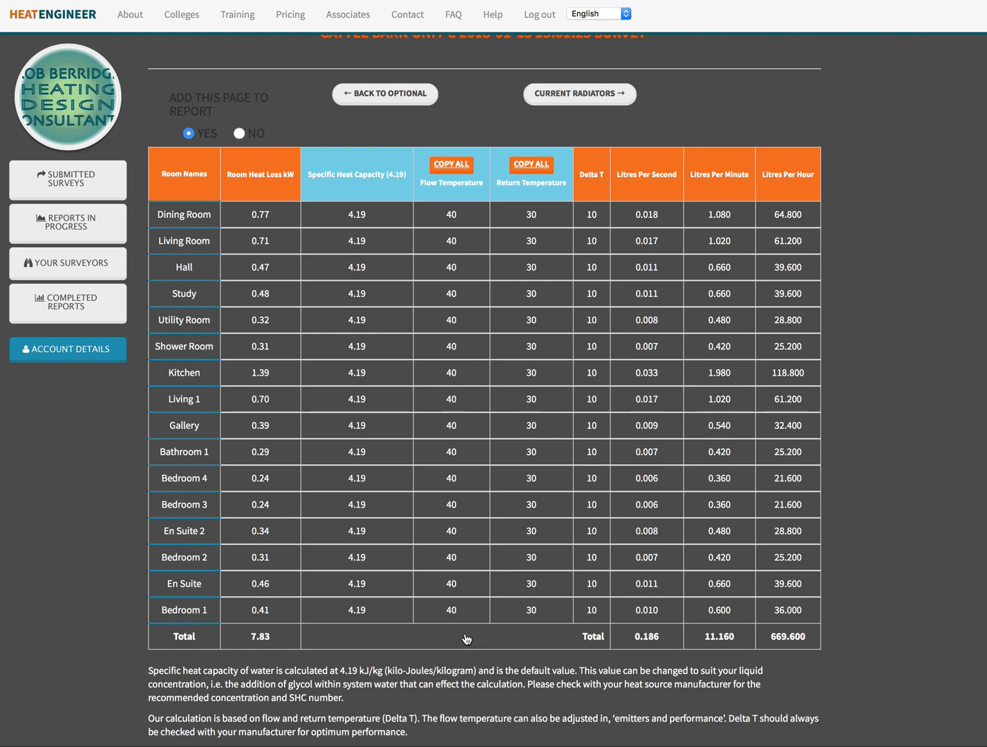
scroll(467, 639, "down", 2)
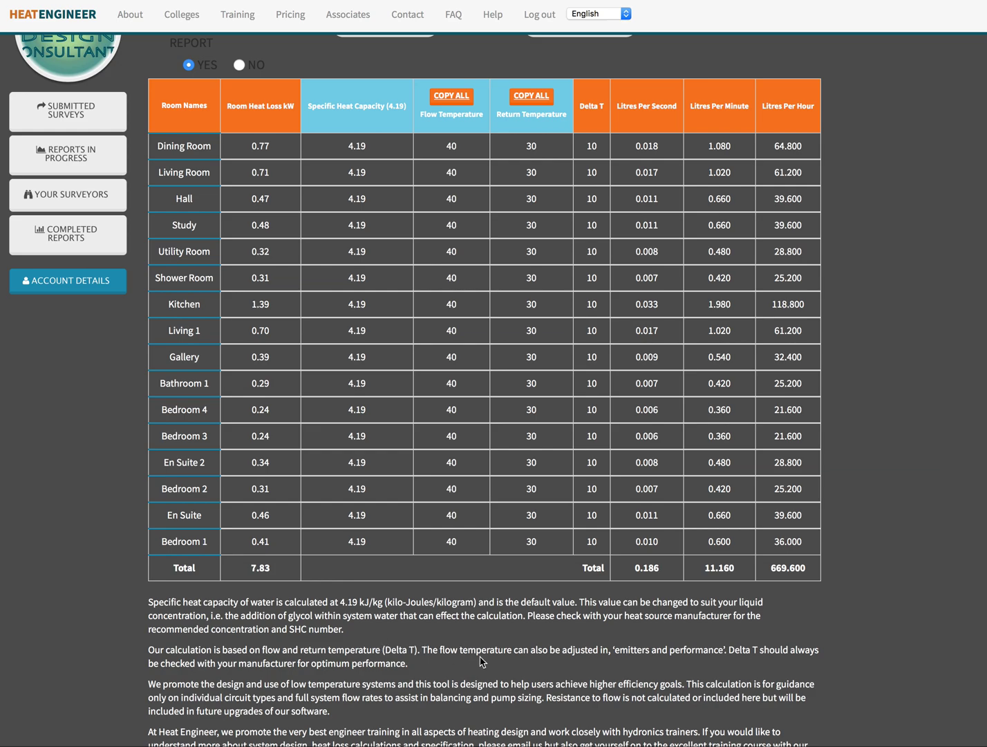
scroll(394, 650, "down", 2)
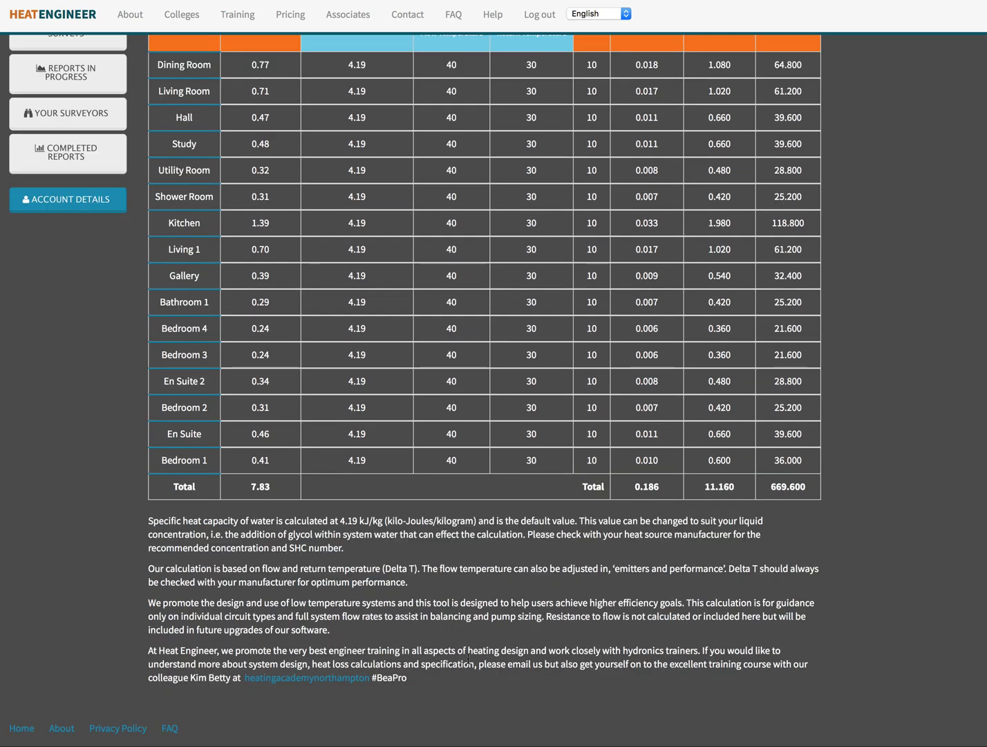
scroll(487, 637, "up", 1)
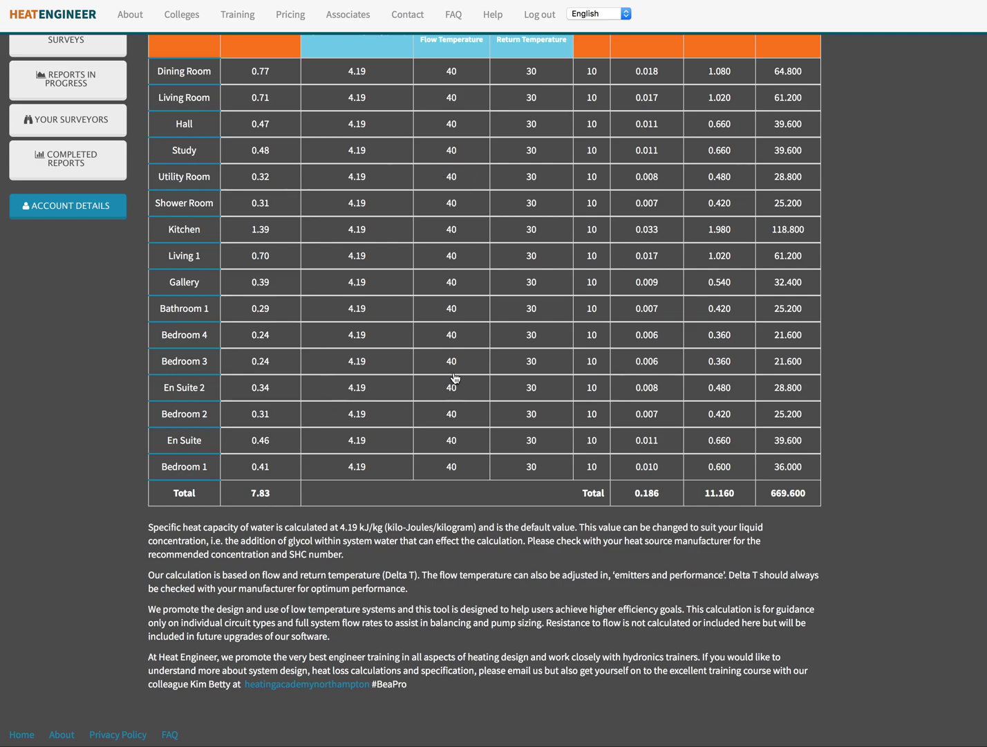
scroll(455, 379, "up", 1)
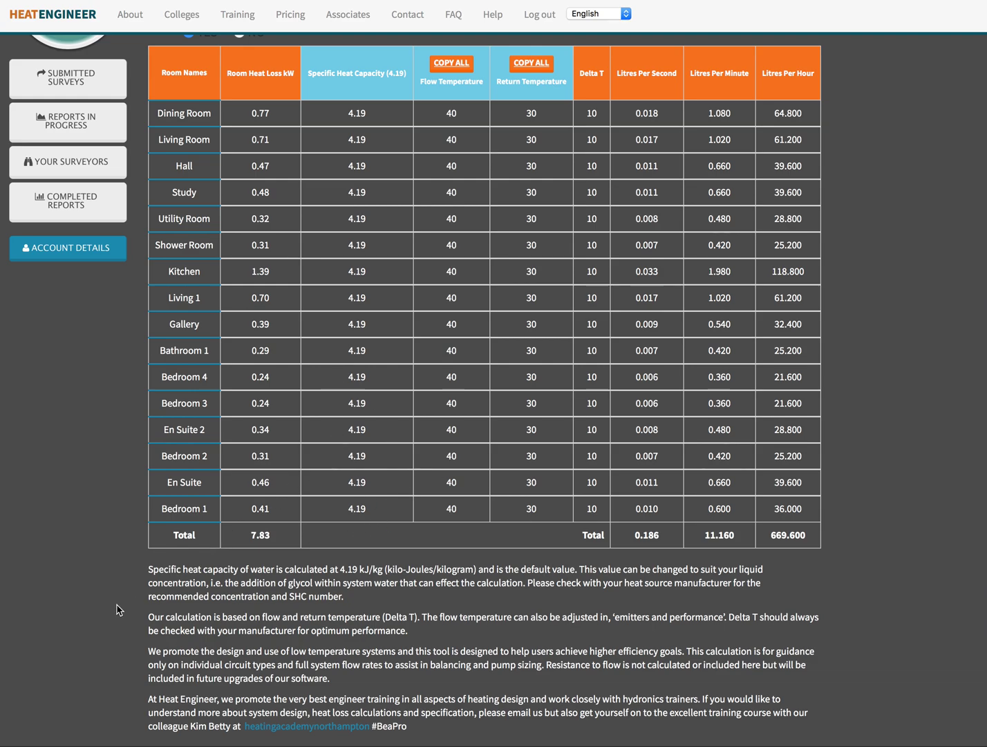
scroll(116, 609, "down", 2)
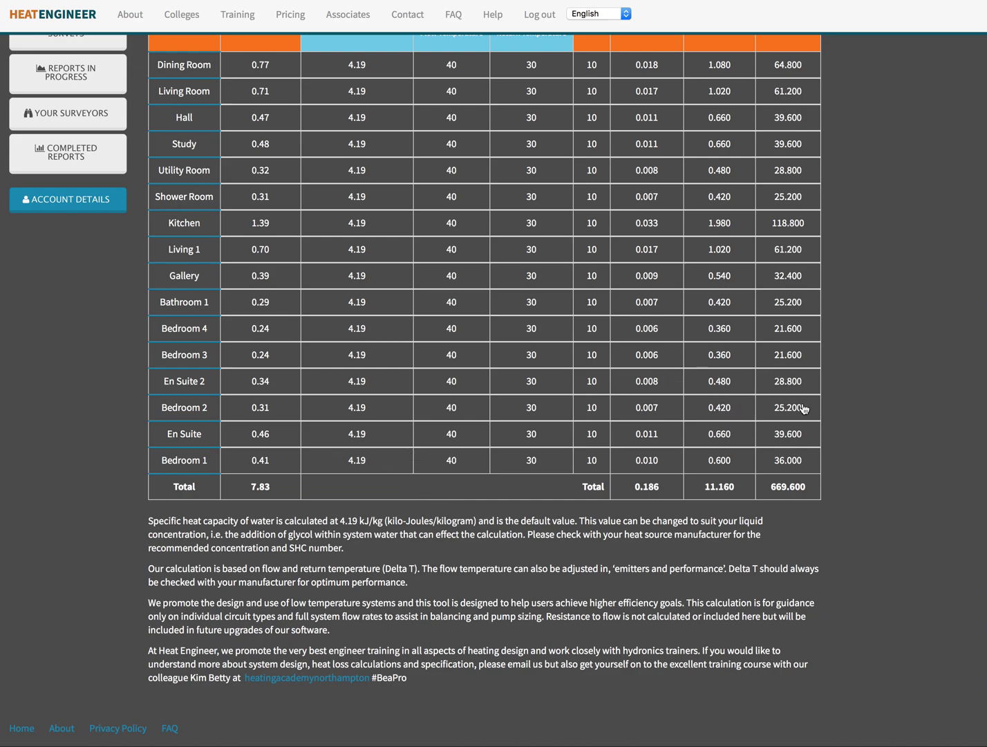
Step: Scroll the Flow Calculator table back up to the top
scroll(546, 412, "up", 1)
scroll(545, 413, "up", 3)
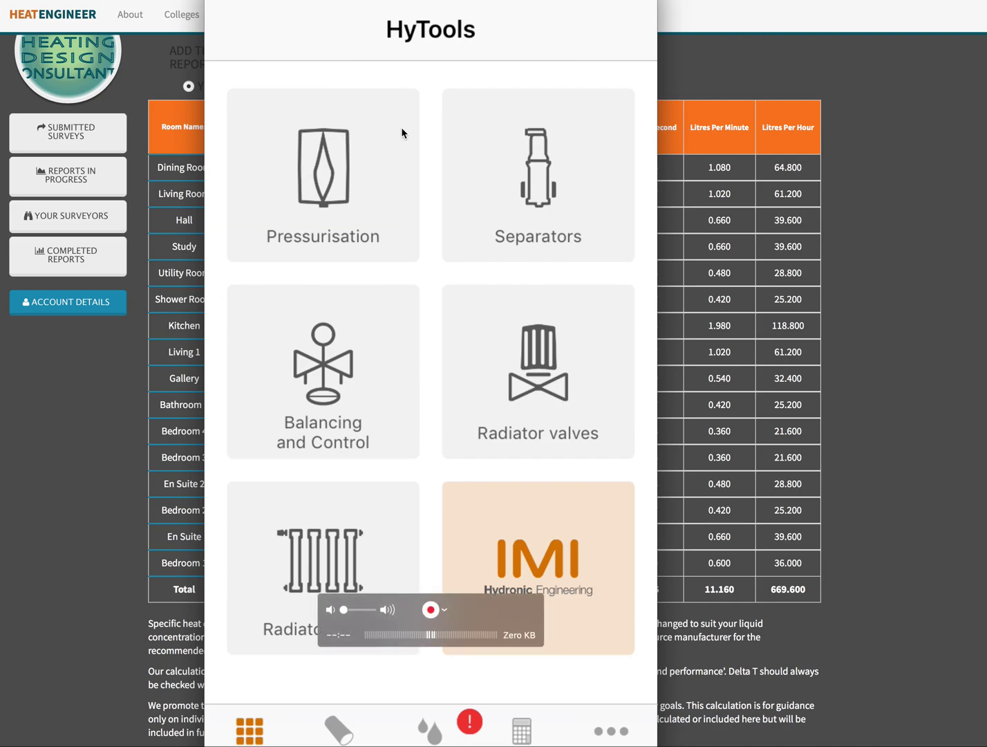
left_click_drag(431, 29, 456, 636)
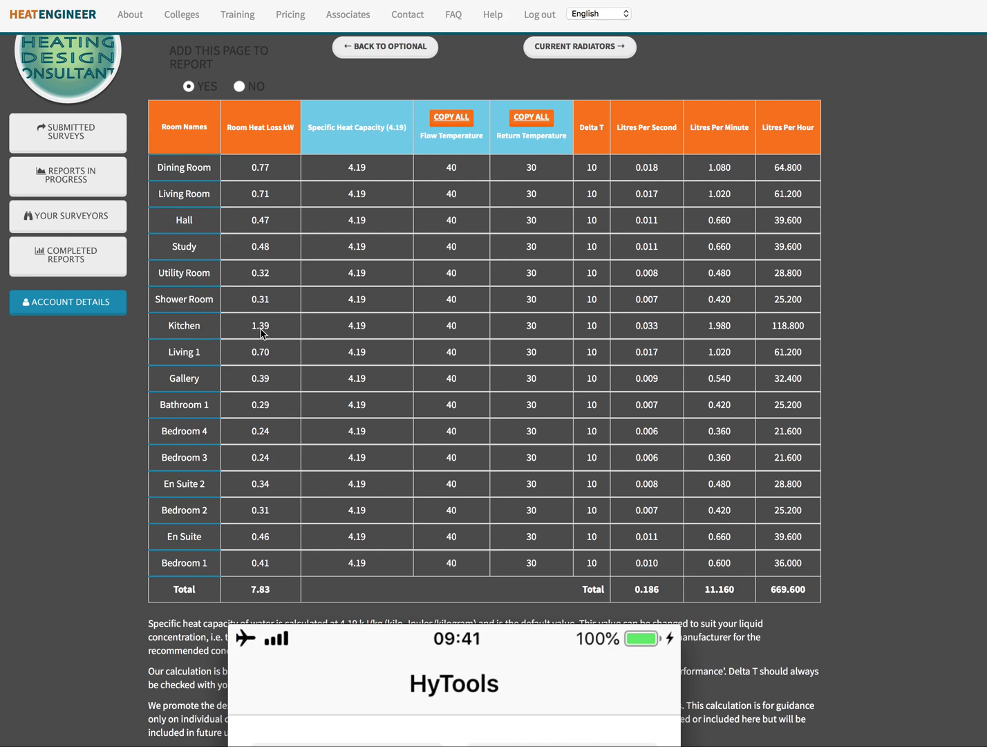
mouse_move(418, 643)
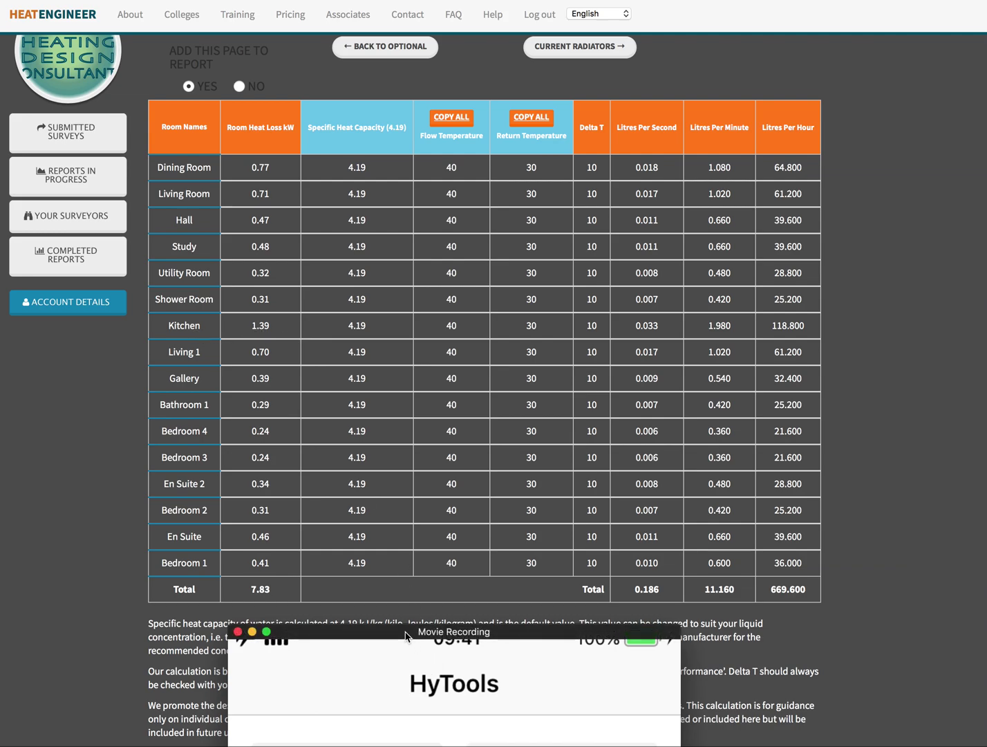
left_click_drag(406, 636, 356, 0)
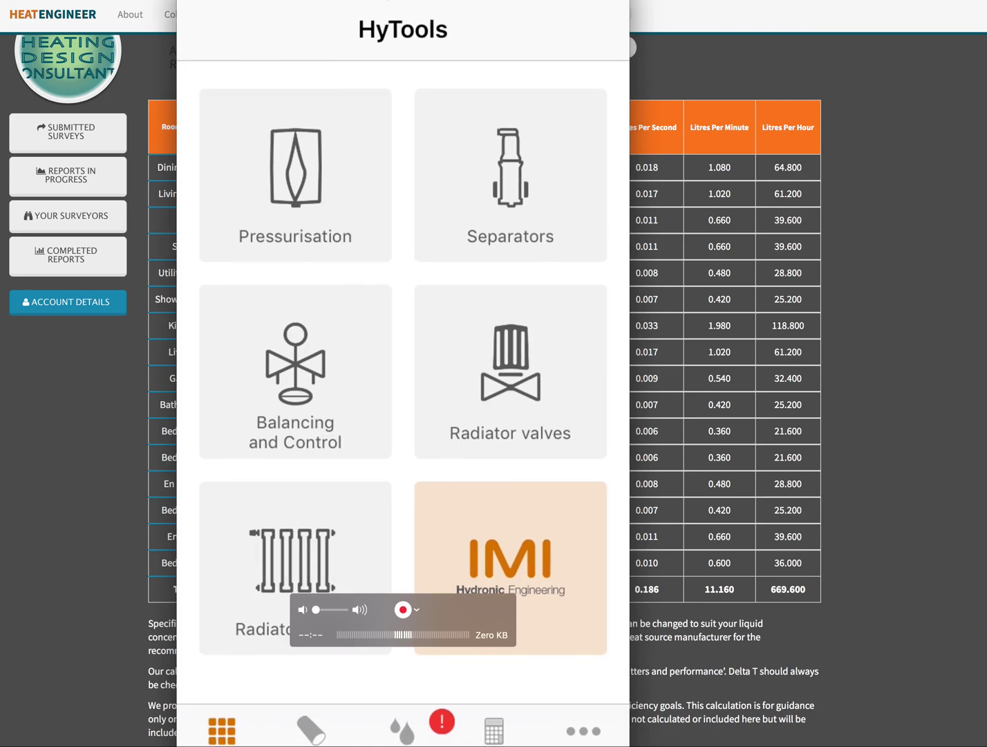
left_click(310, 730)
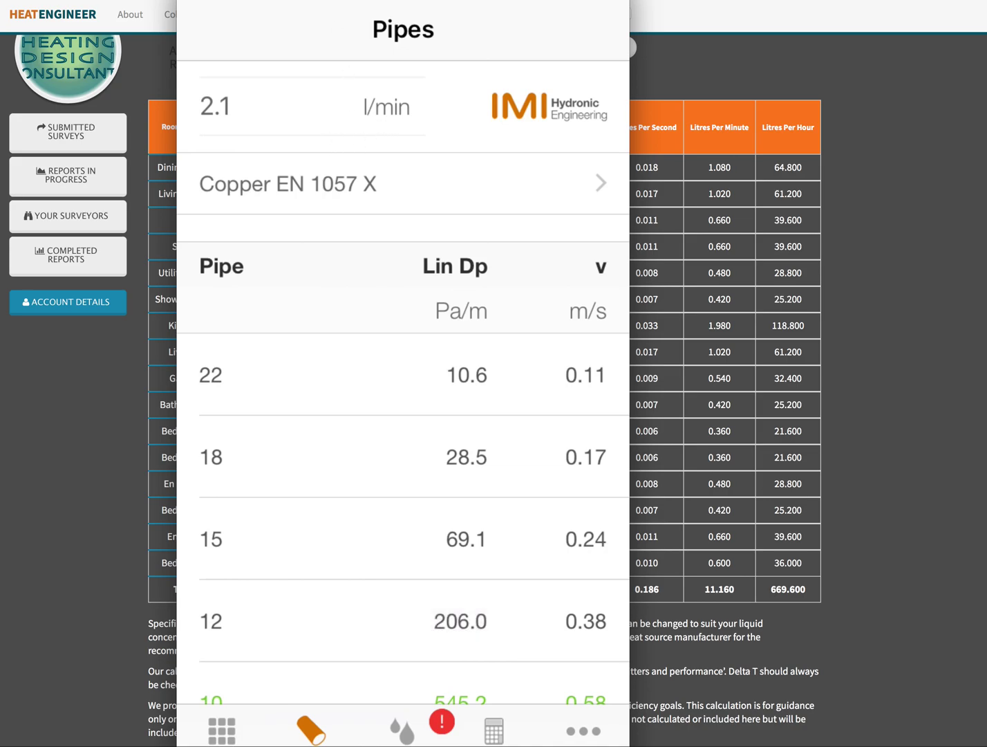
Step: Move the phone mirror aside to read the Kitchen flow of 1.980 litres per minute
left_click_drag(345, 2, 358, 546)
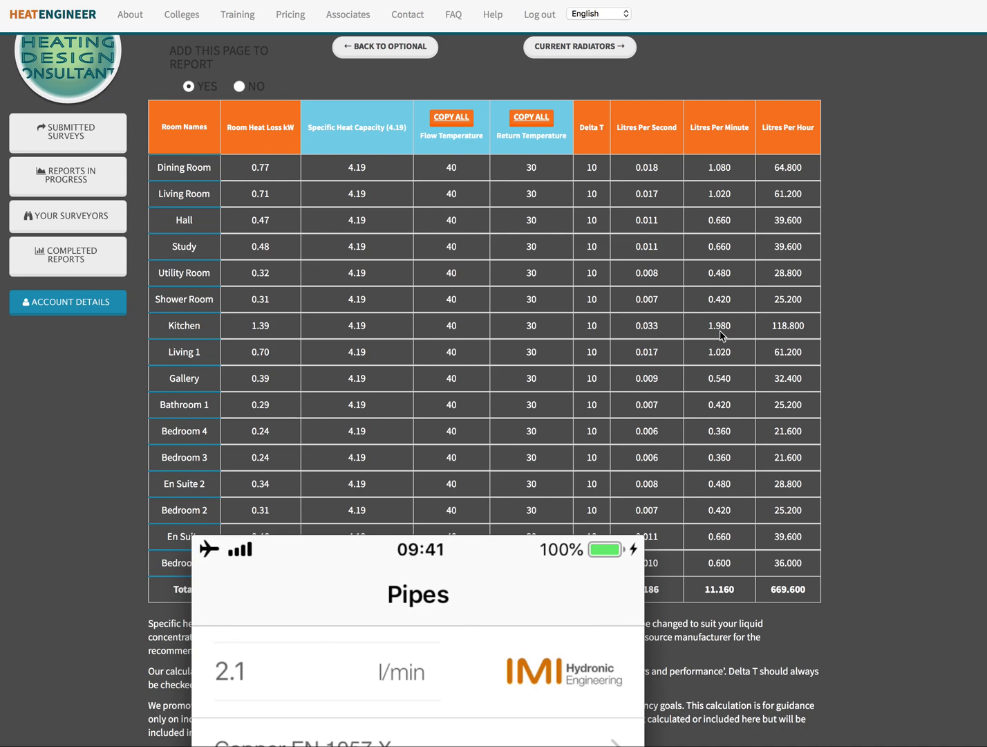
left_click_drag(337, 544, 287, 1)
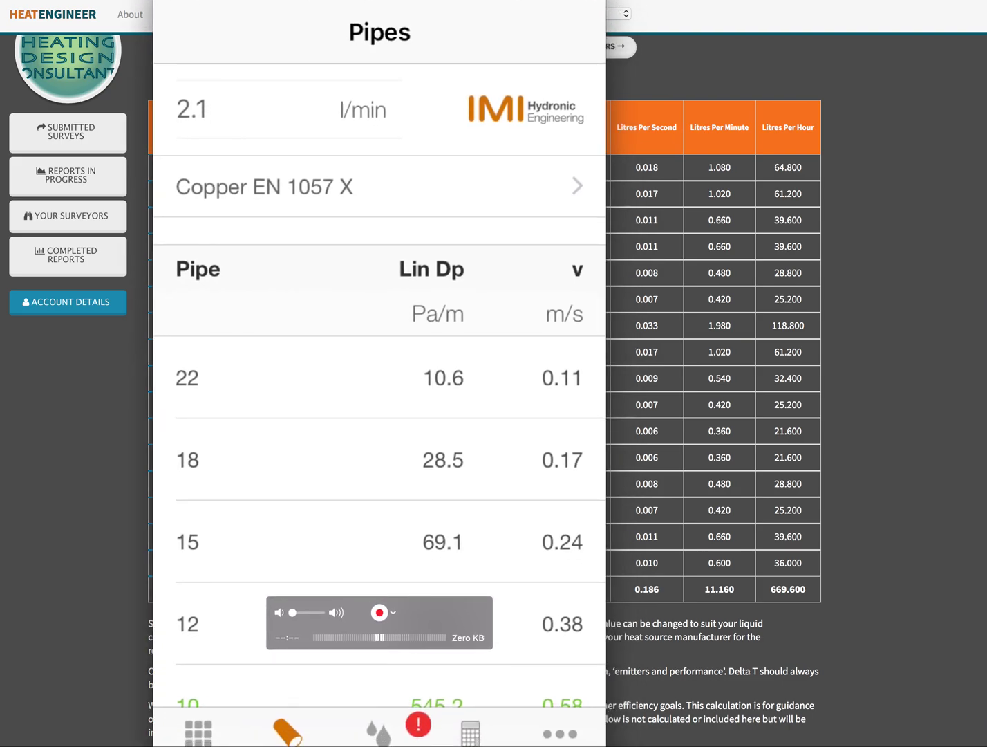
Step: Replace the 2.1 l/min Pipes flow with the kitchen's 1.98 l/min
left_click(206, 108)
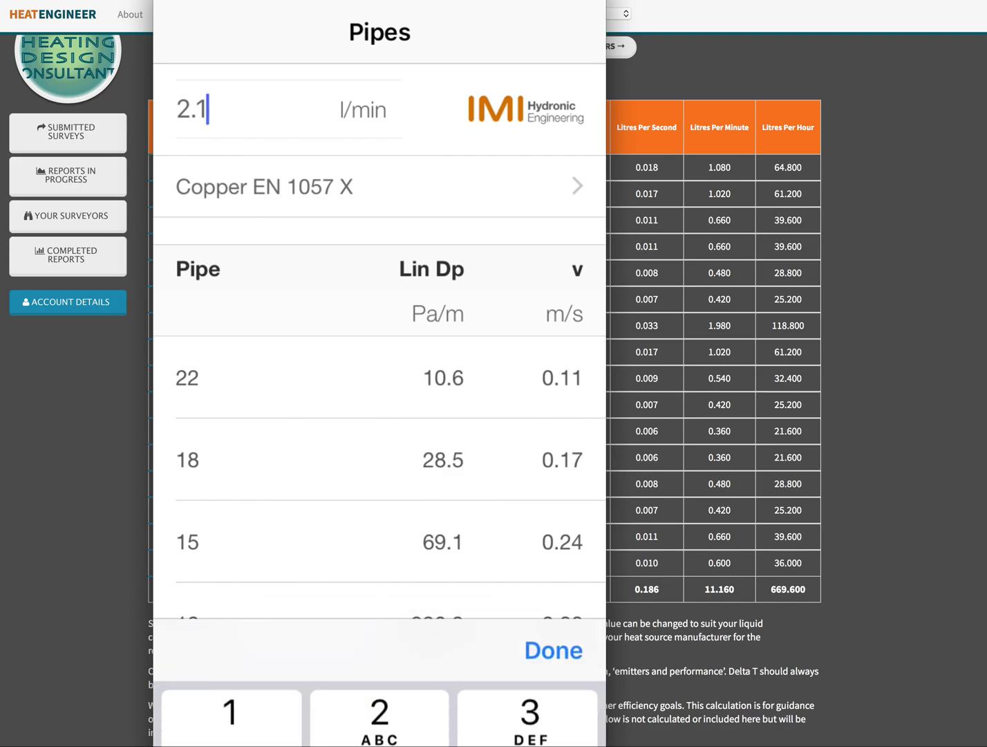
key("BackSpace")
key("BackSpace")
key("BackSpace")
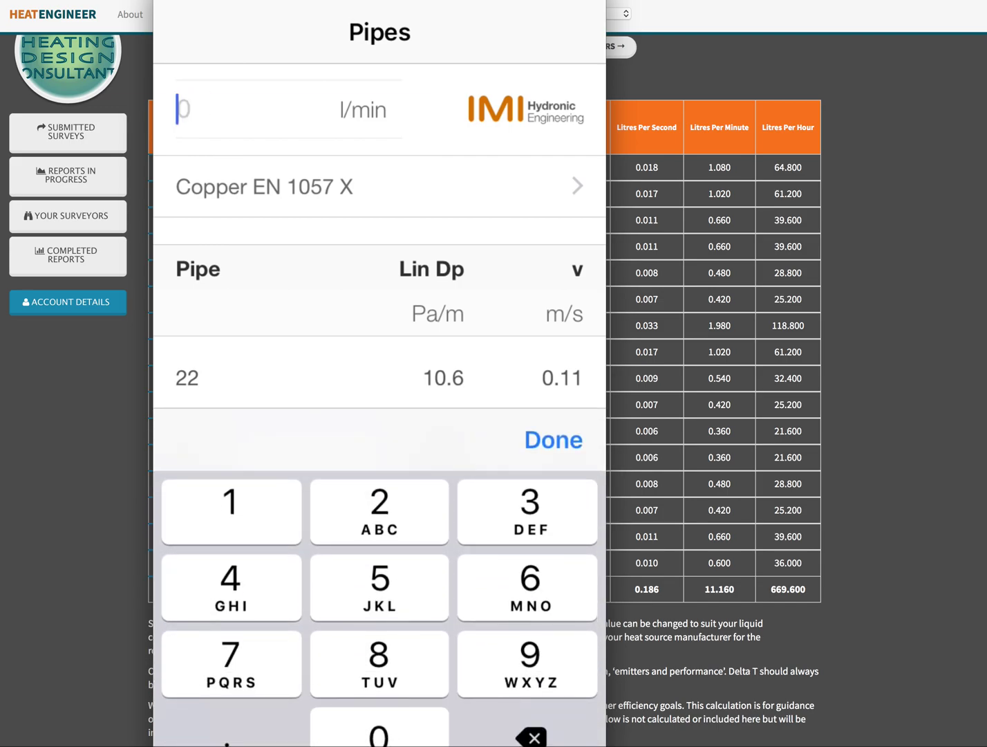
type("1")
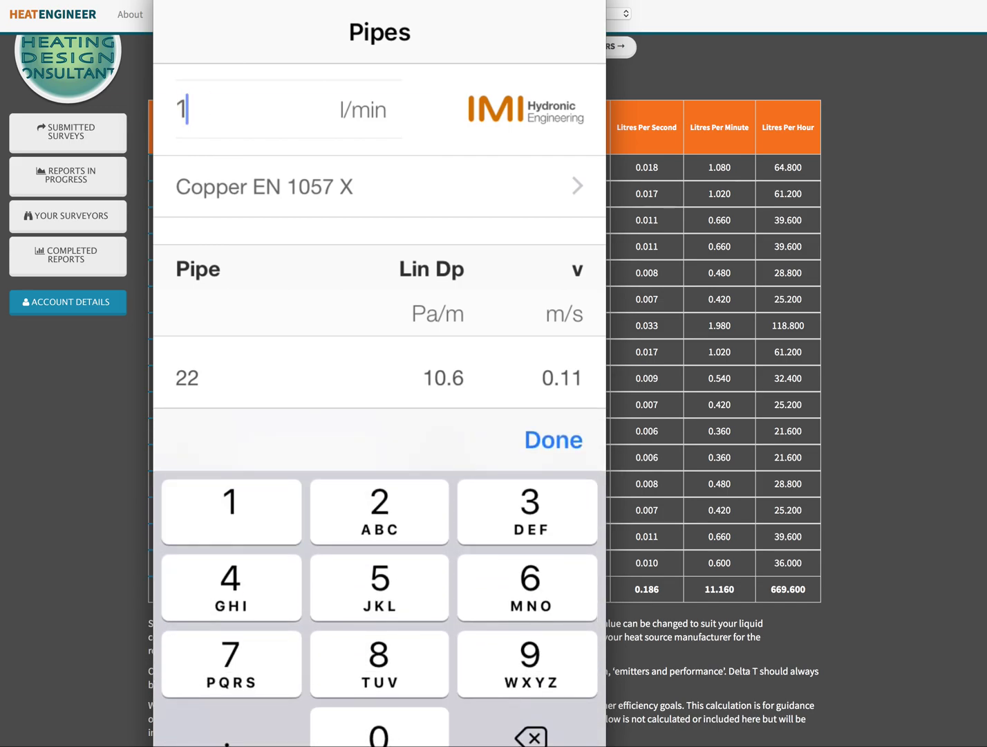
type(".9")
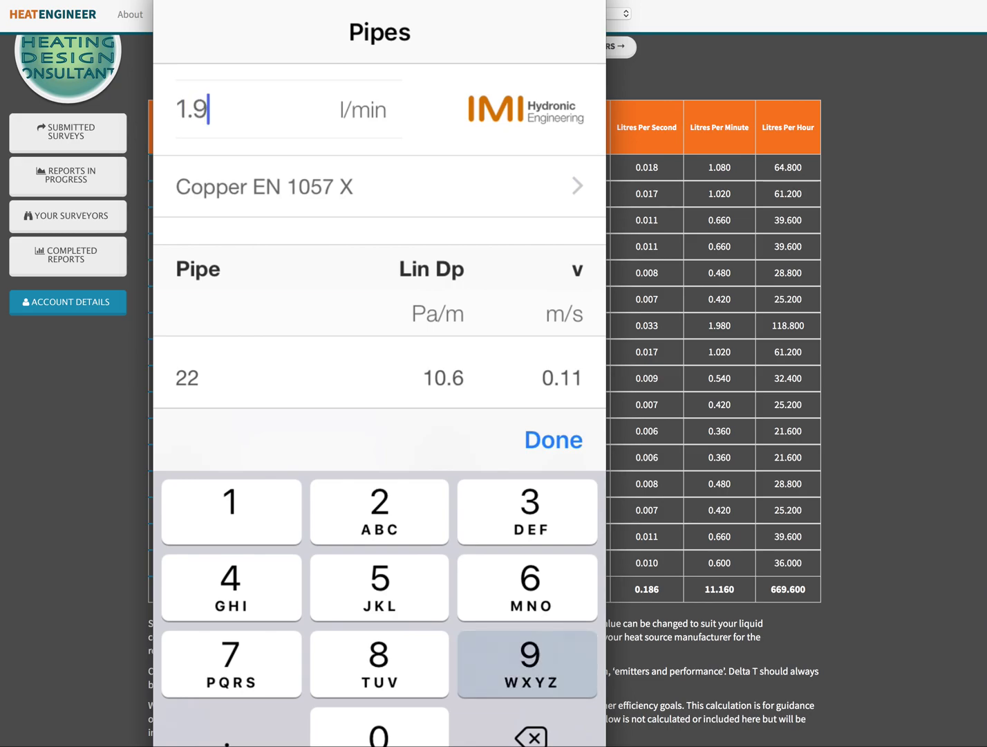
type("8")
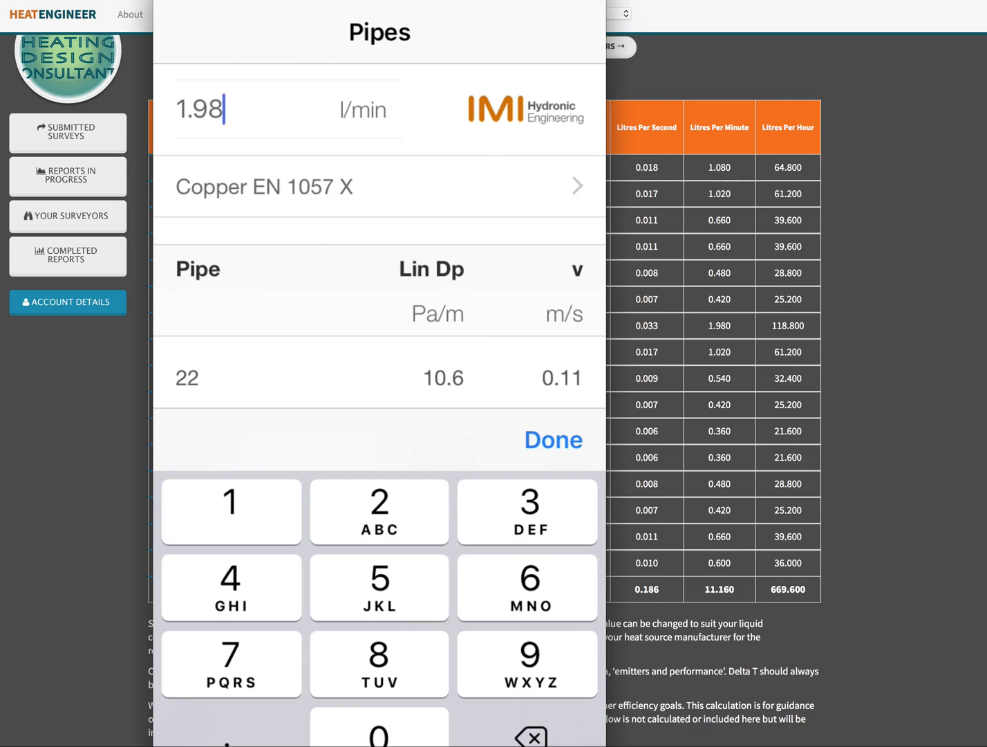
left_click(554, 440)
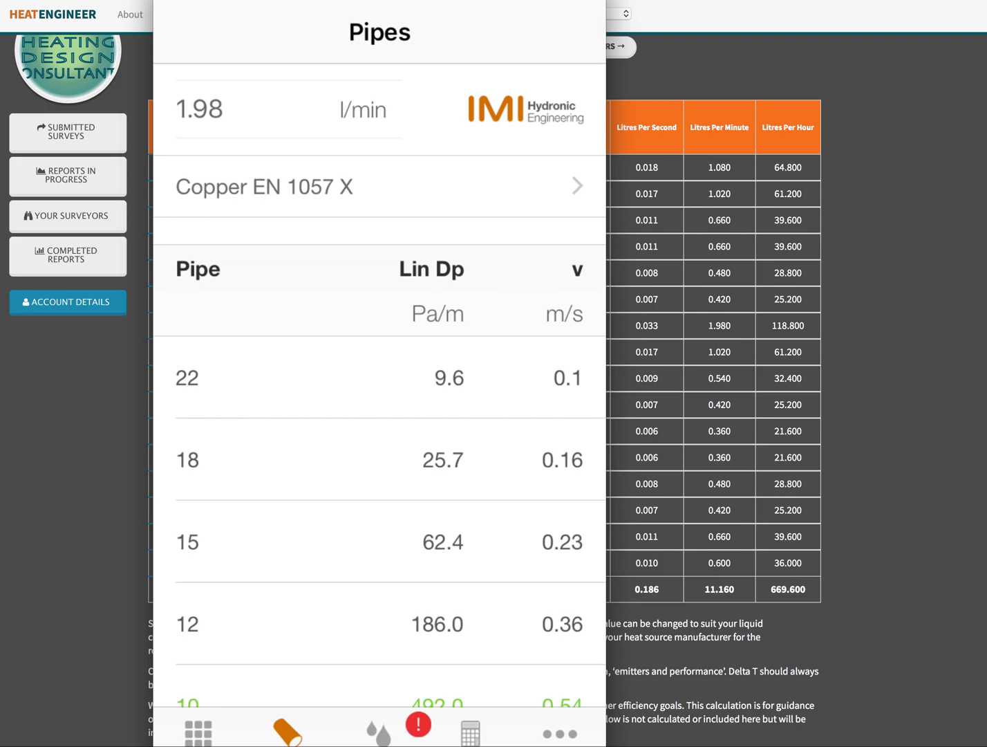
scroll(380, 428, "down", 5)
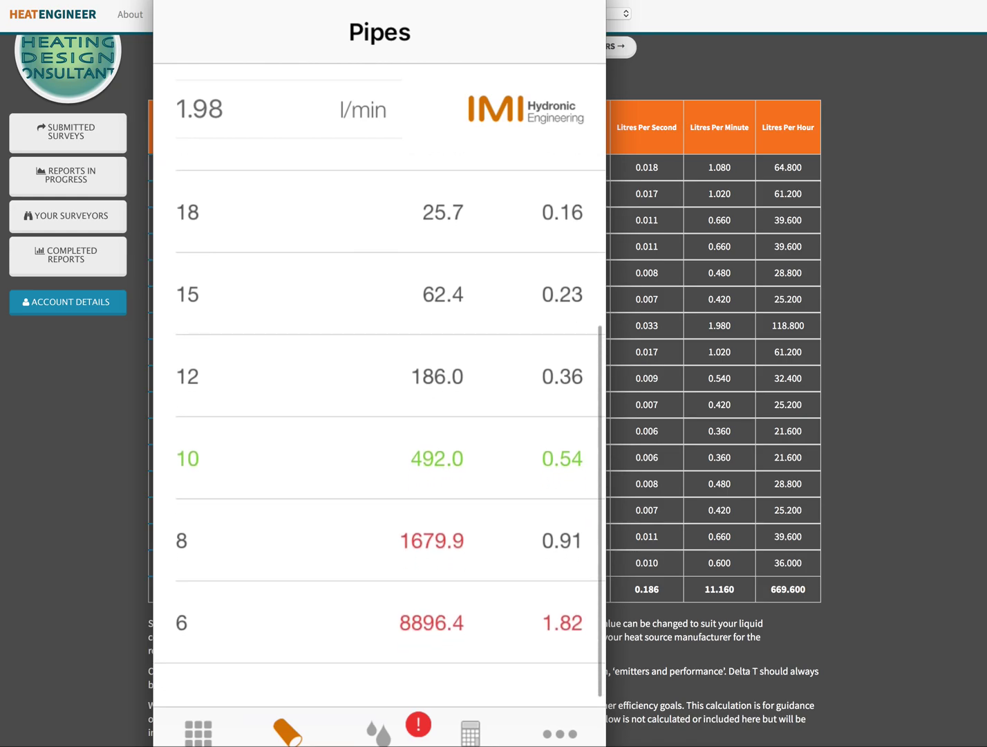
scroll(379, 429, "down", 2)
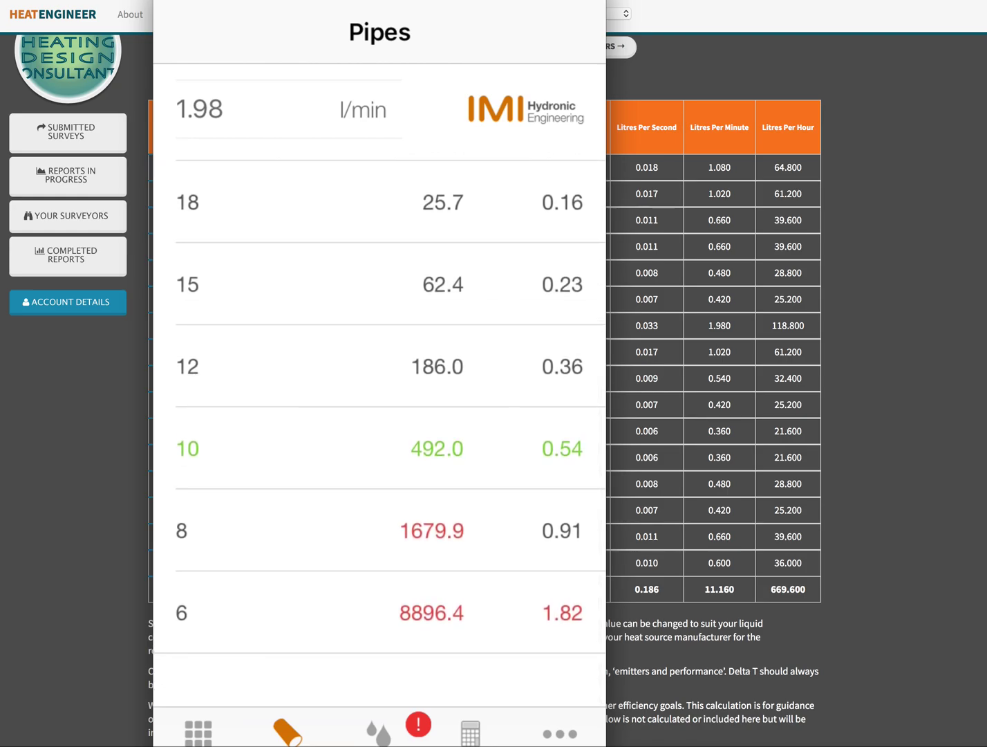
mouse_move(274, 294)
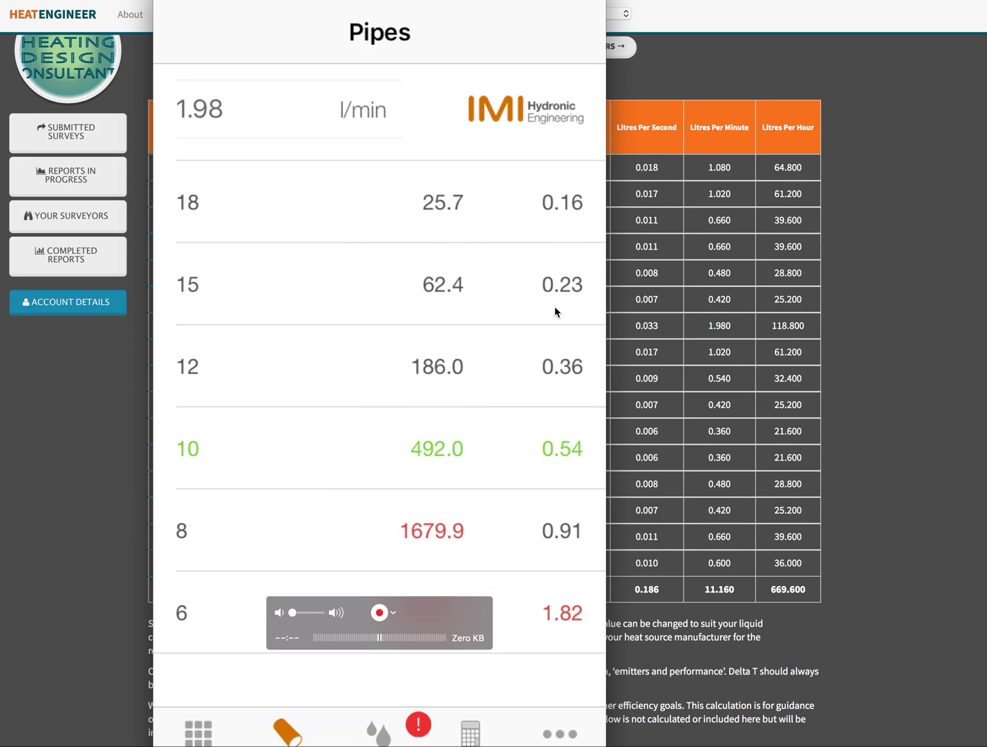
scroll(554, 306, "up", 5)
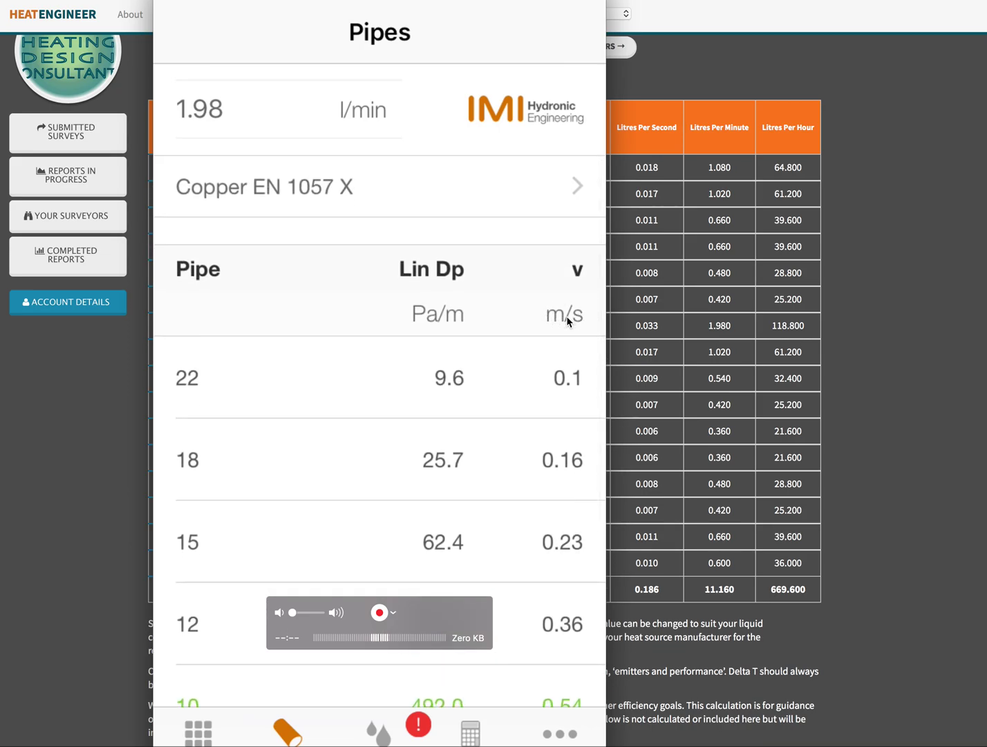
scroll(562, 309, "down", 5)
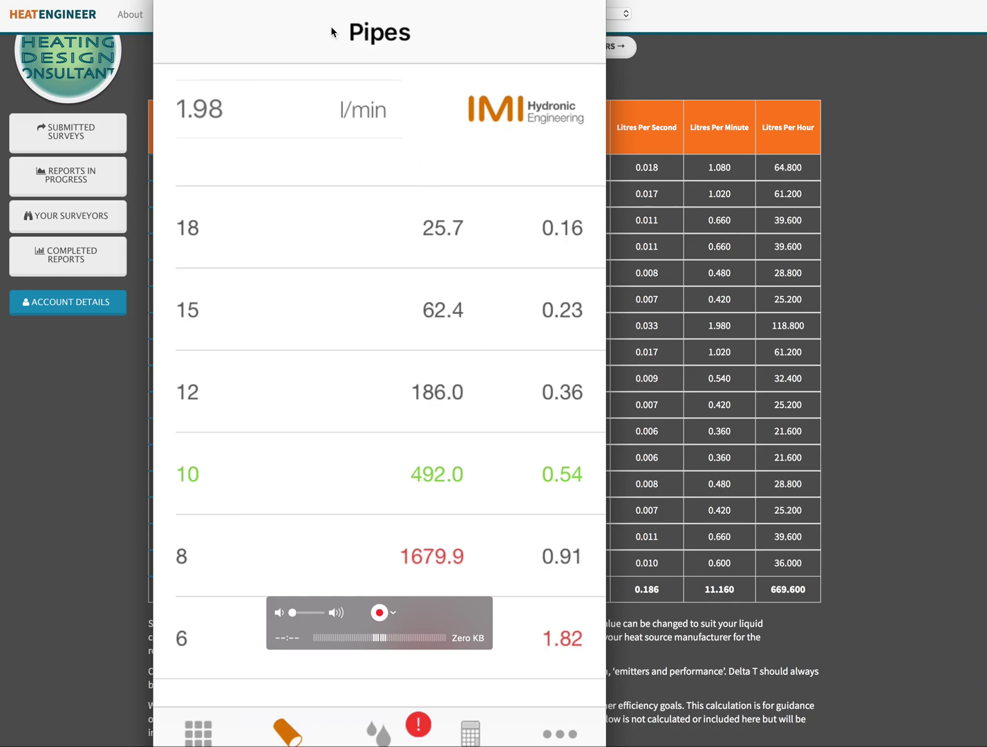
left_click_drag(299, 3, 342, 580)
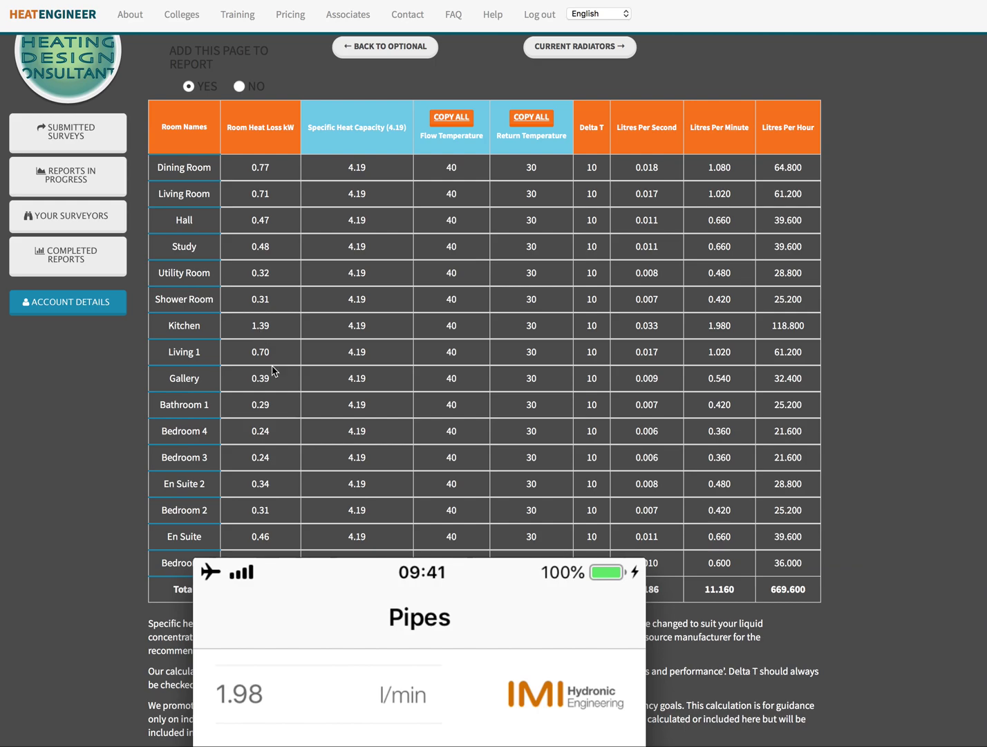
mouse_move(316, 570)
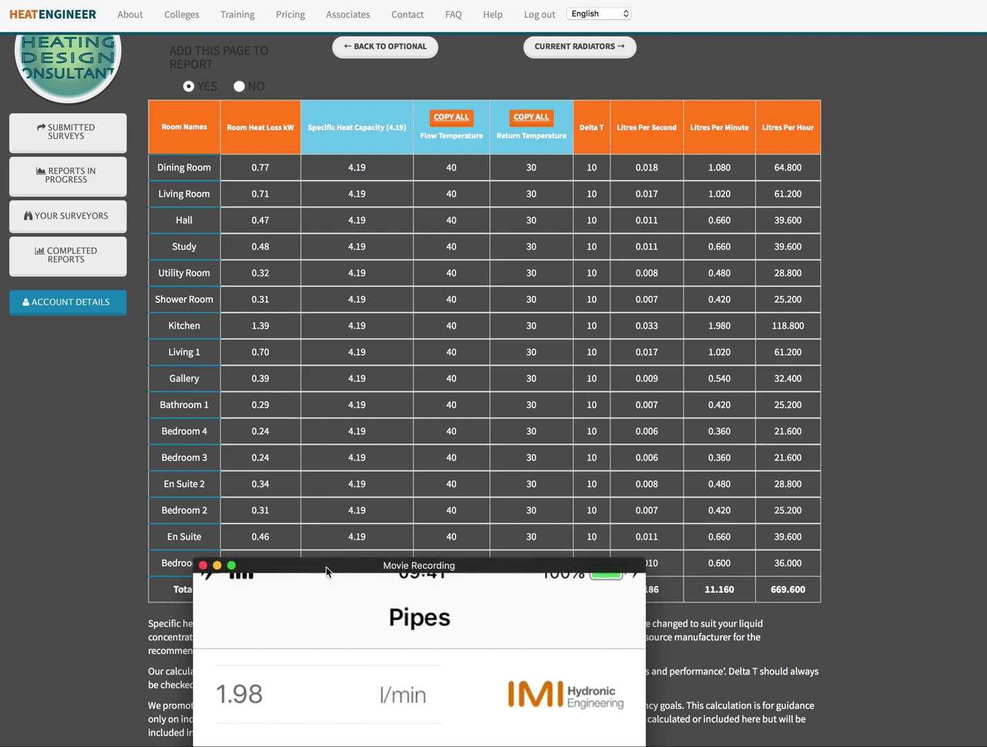
left_click_drag(328, 571, 236, 0)
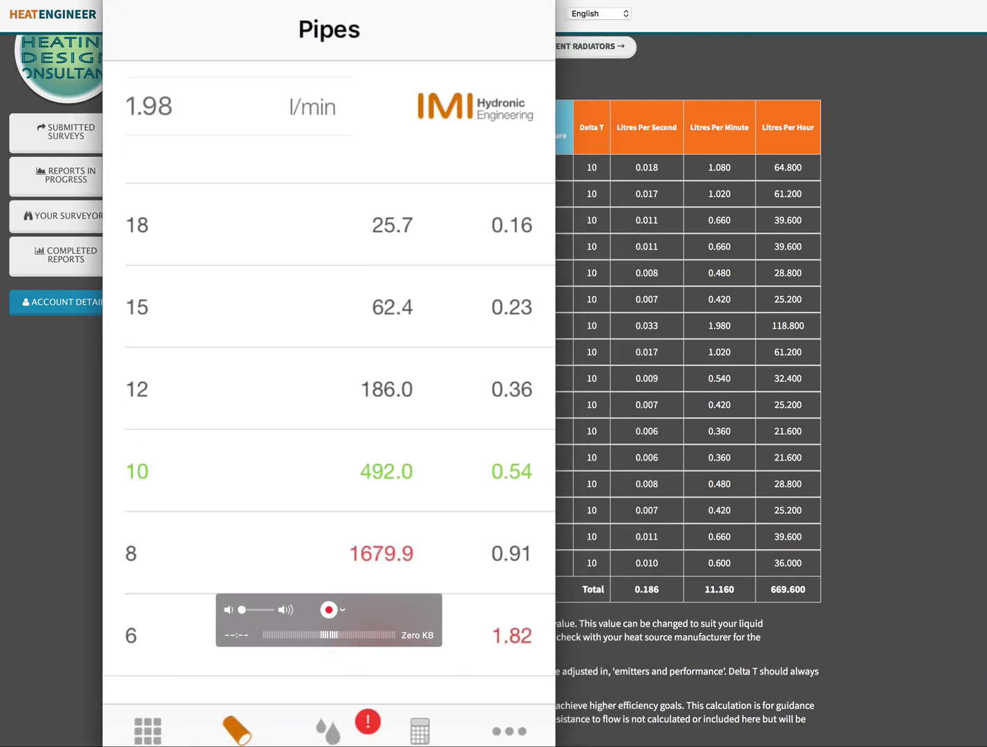